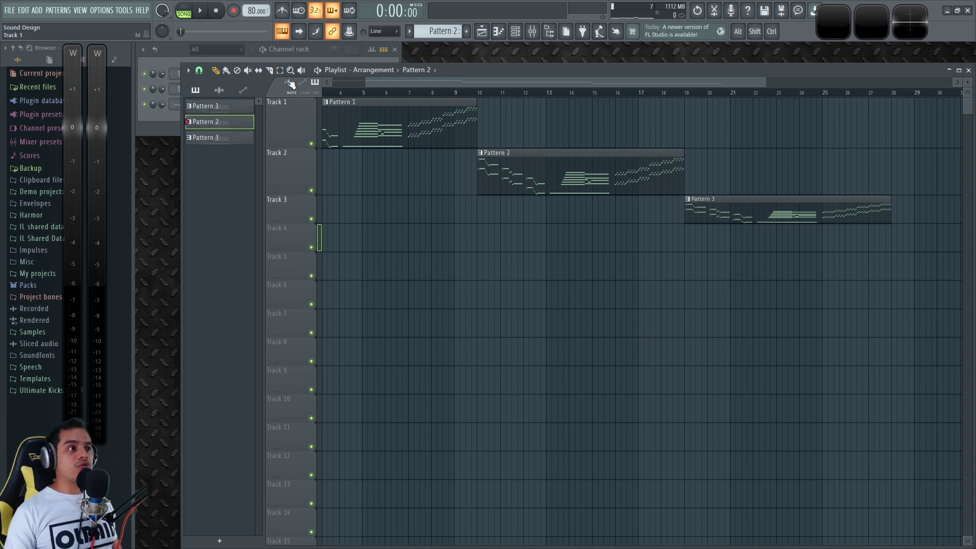
Play the playlist arrangement, sampling Pattern 3 around bars 25 and 19, and stop playback
key(space)
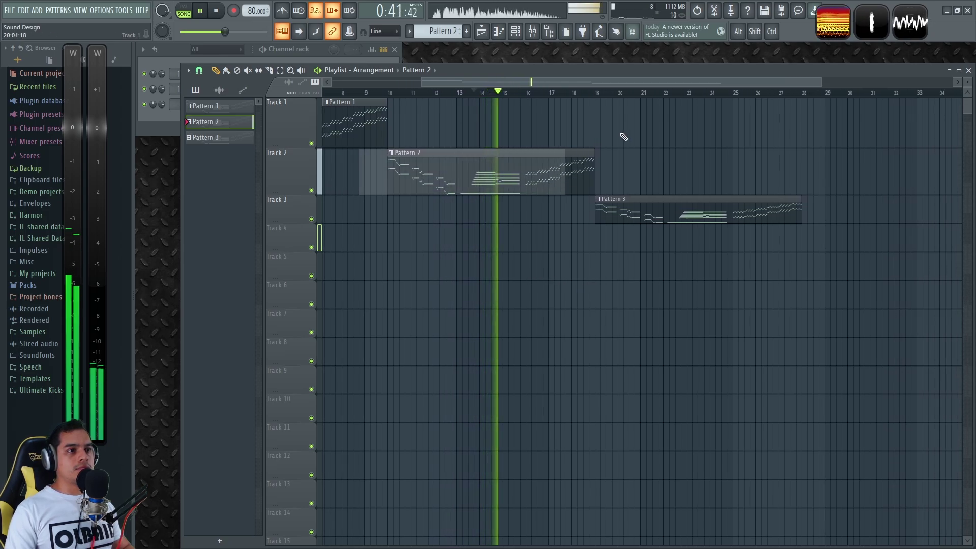
click(736, 94)
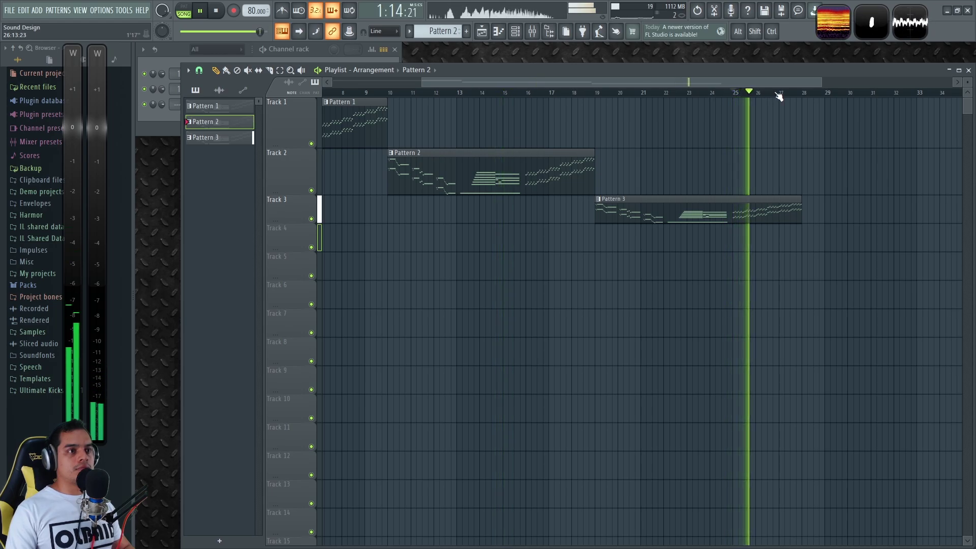
click(600, 93)
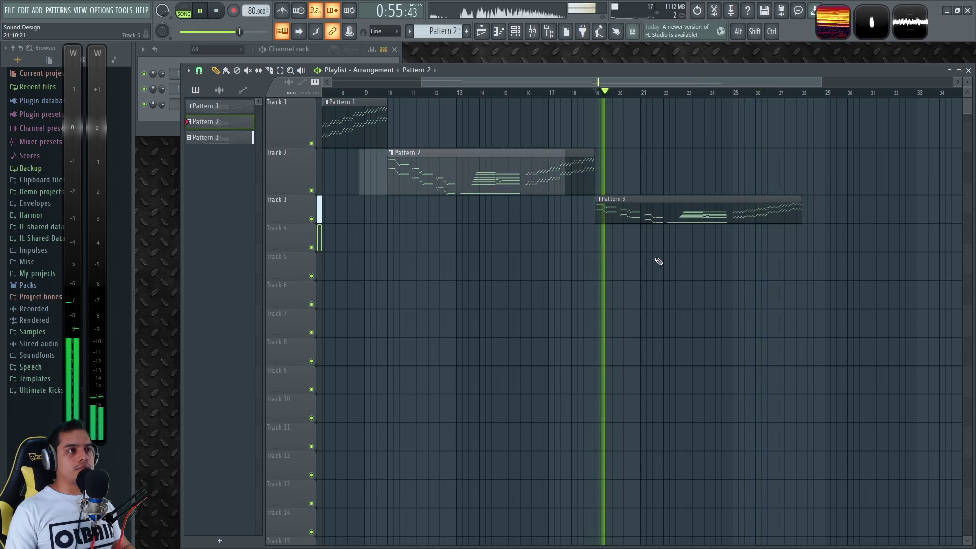
key(space)
click(222, 11)
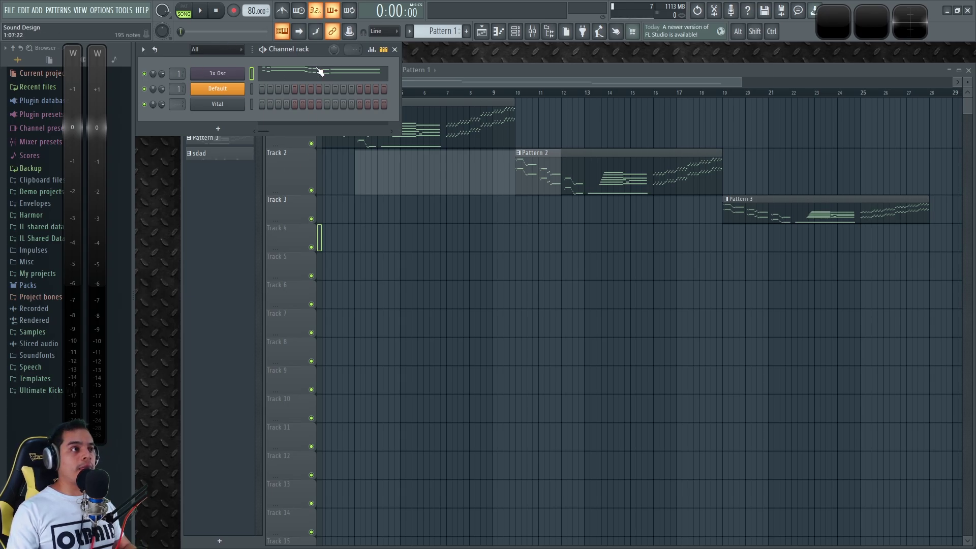
Open the 3x Osc instrument with the playlist closed and route its channel to the Master track
click(217, 74)
drag(433, 169, 512, 175)
click(968, 70)
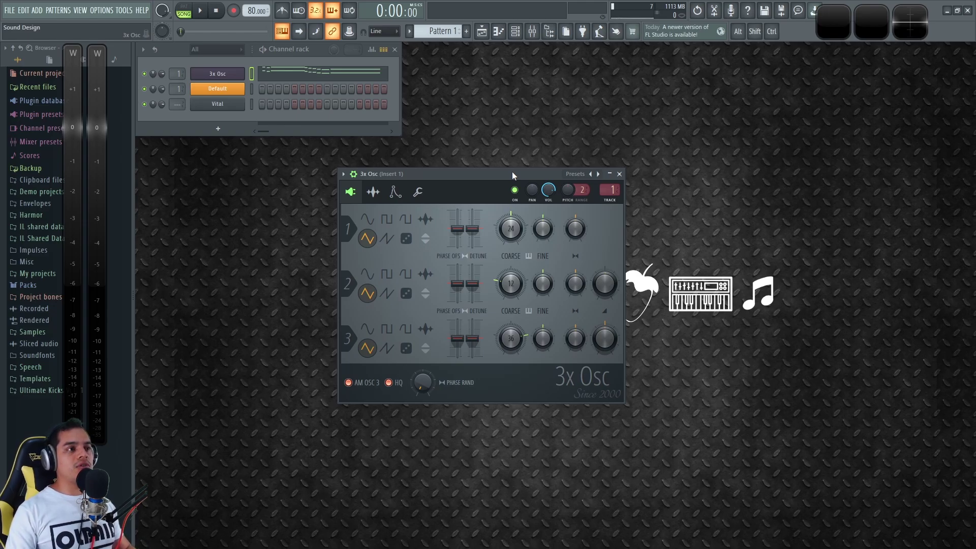
drag(512, 174, 486, 173)
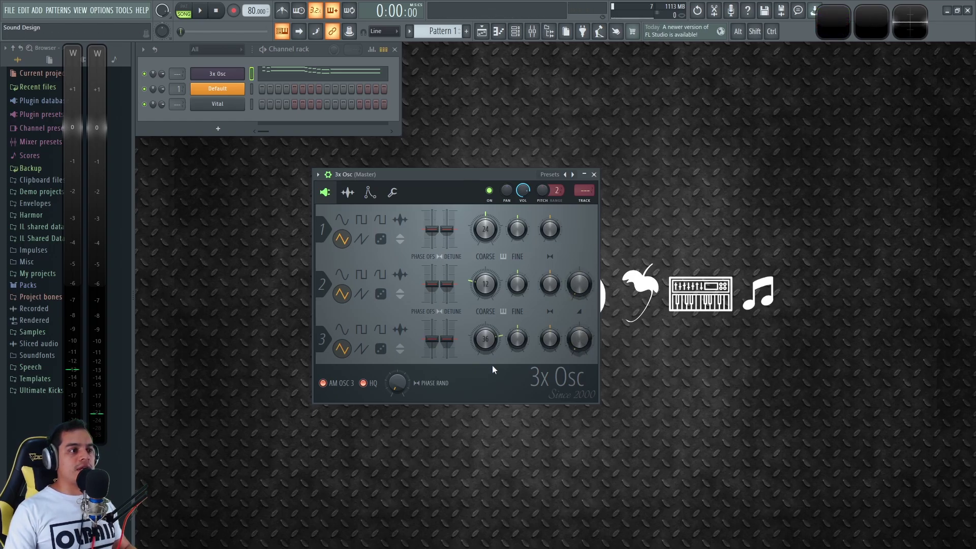
Turn off AM OSC 3 and examine the 3x Osc waveform in the enlarged Wave Candy oscilloscope
click(341, 387)
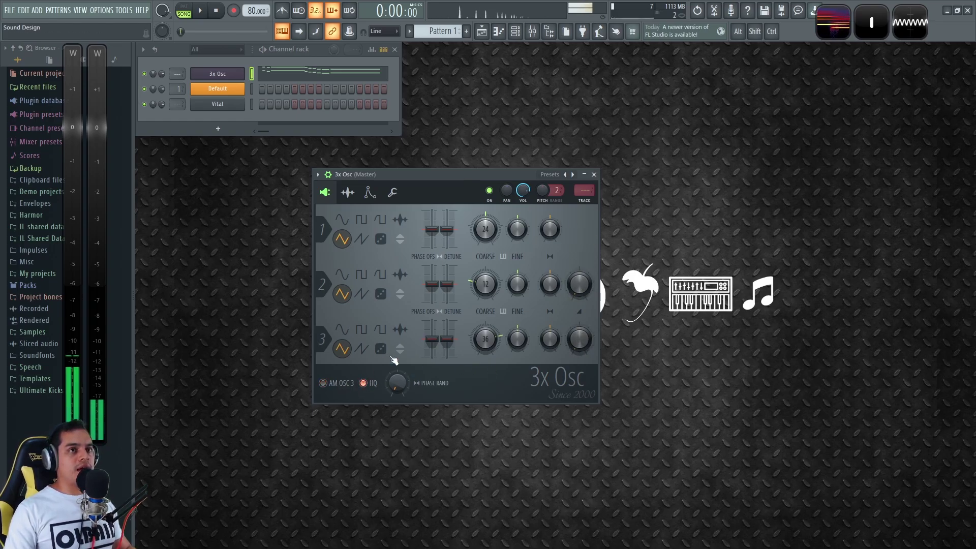
click(913, 24)
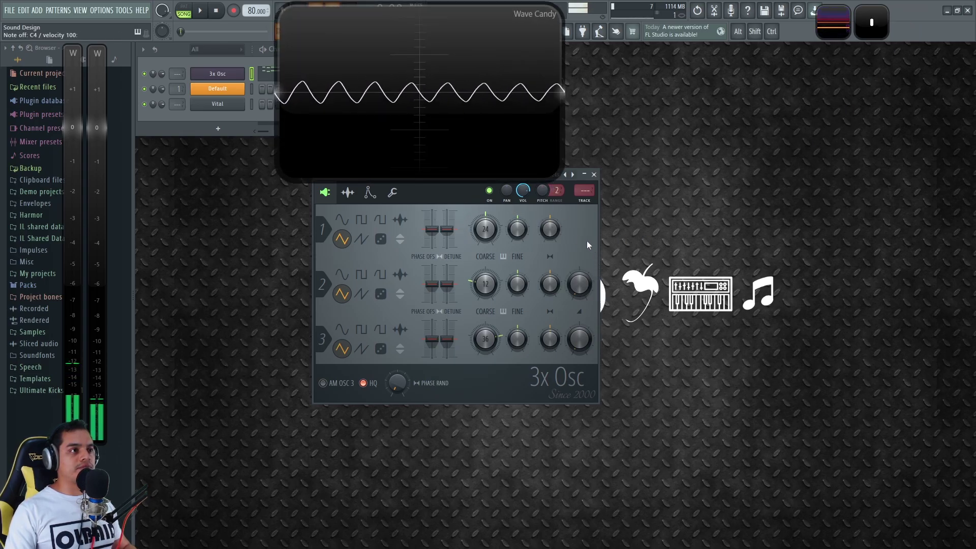
drag(451, 90, 738, 103)
drag(477, 175, 411, 235)
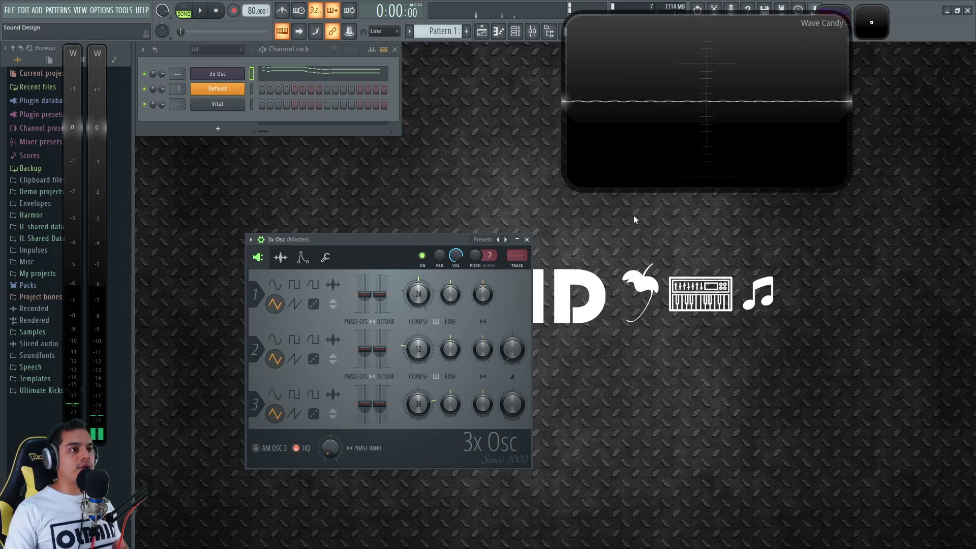
drag(414, 240, 429, 193)
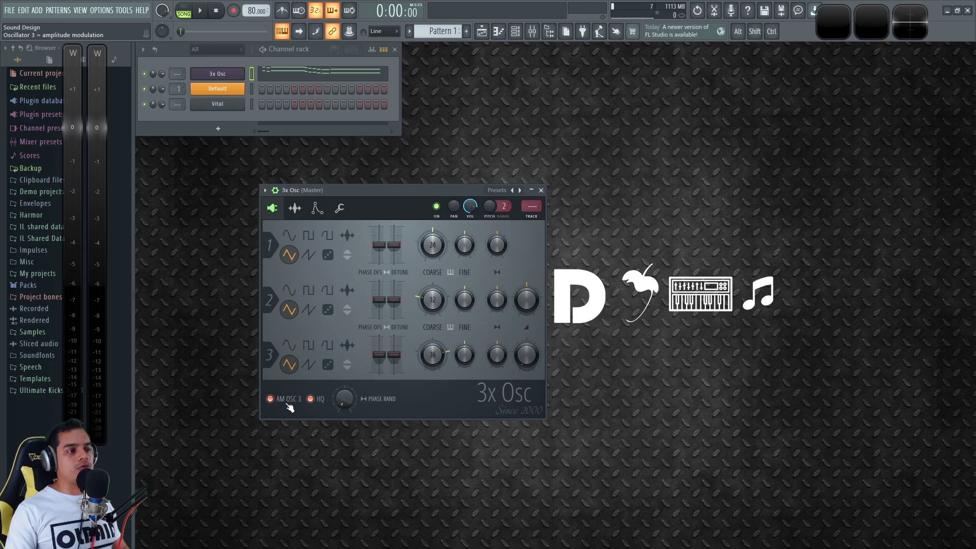
Try oscillator 3's mix level with AM OSC 3 on, watching the enlarged Wave Candy spectrum, and audition Pattern 1
drag(526, 355, 526, 366)
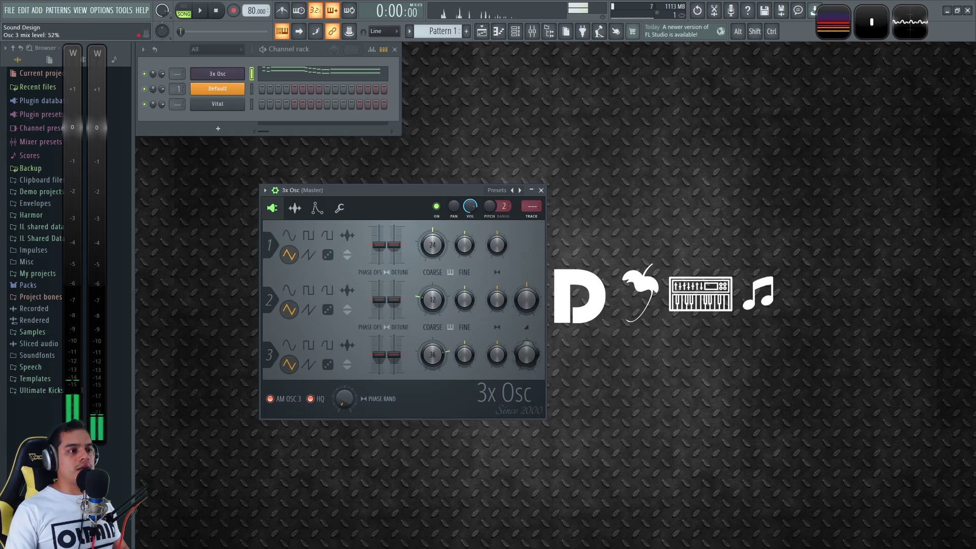
click(831, 15)
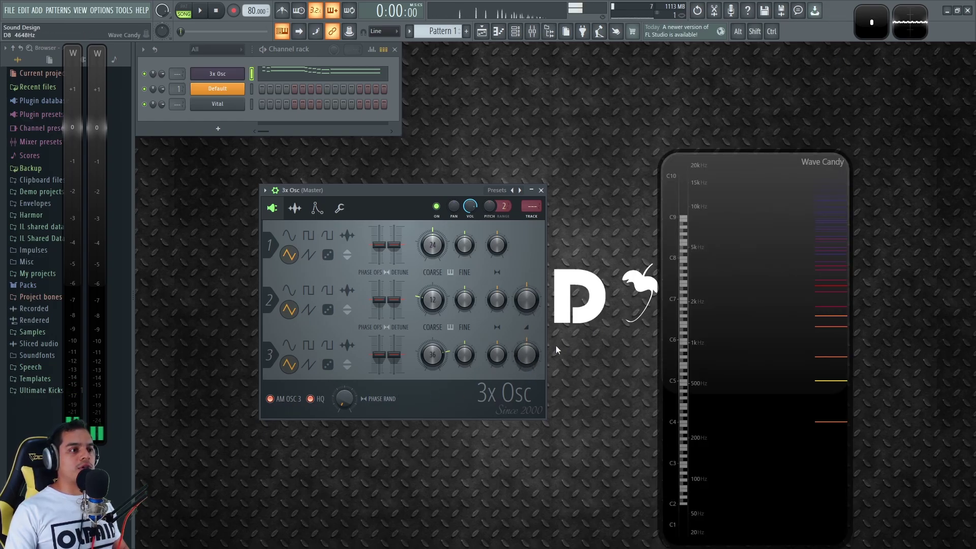
drag(535, 357, 535, 346)
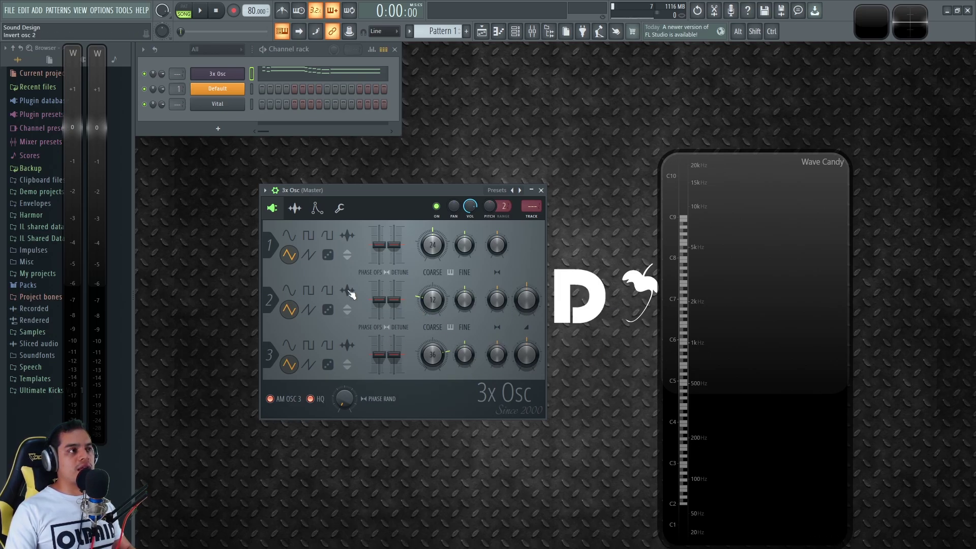
click(203, 12)
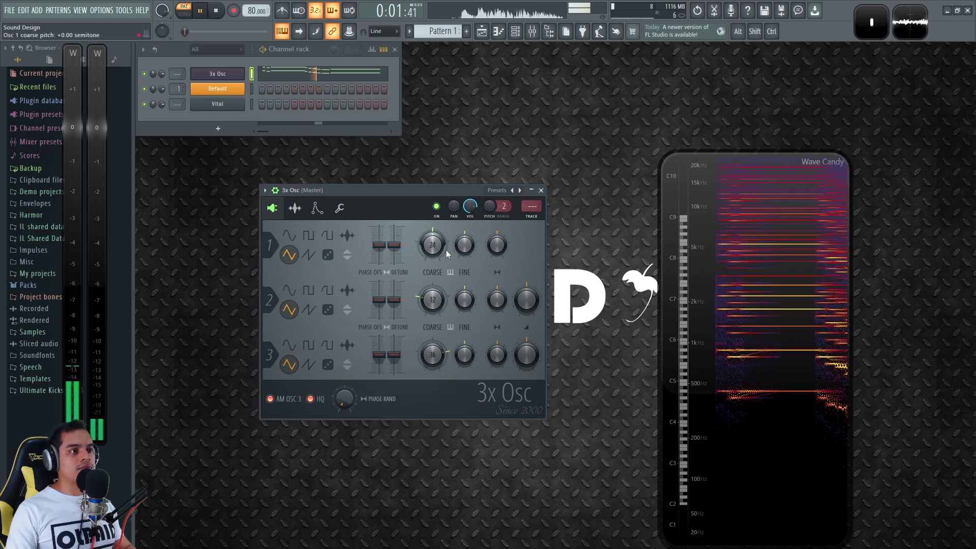
key(space)
Raise the attack time slightly on the 3x Osc volume envelope
click(317, 208)
drag(373, 191, 384, 185)
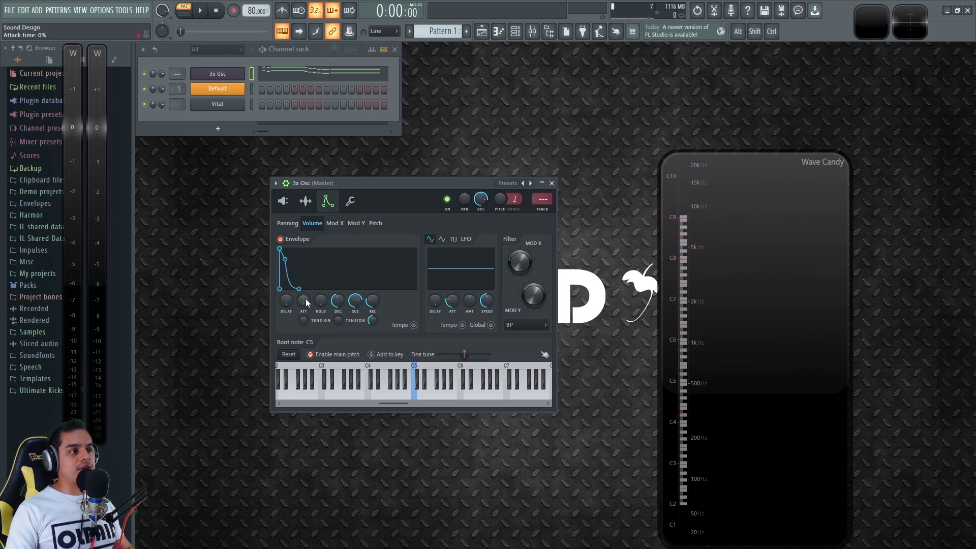
drag(304, 300, 304, 290)
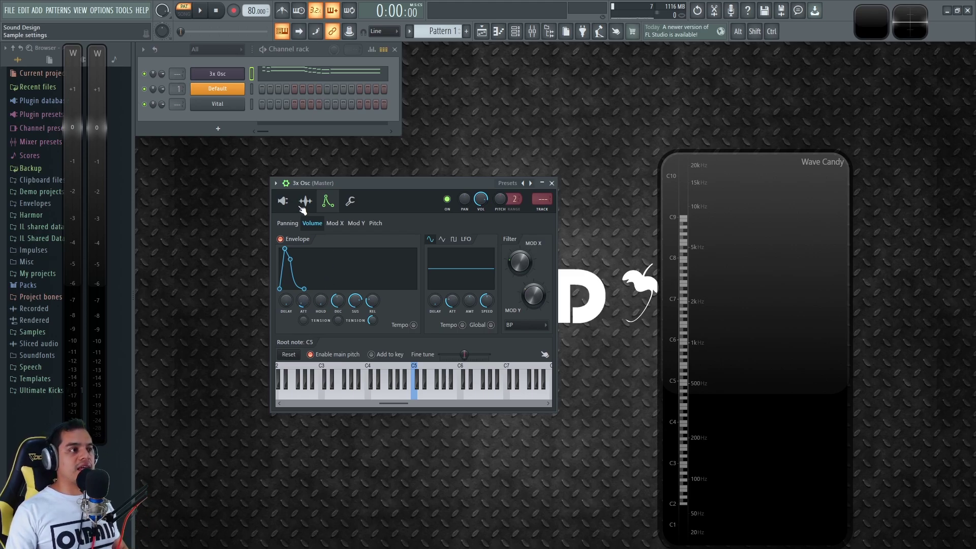
click(282, 201)
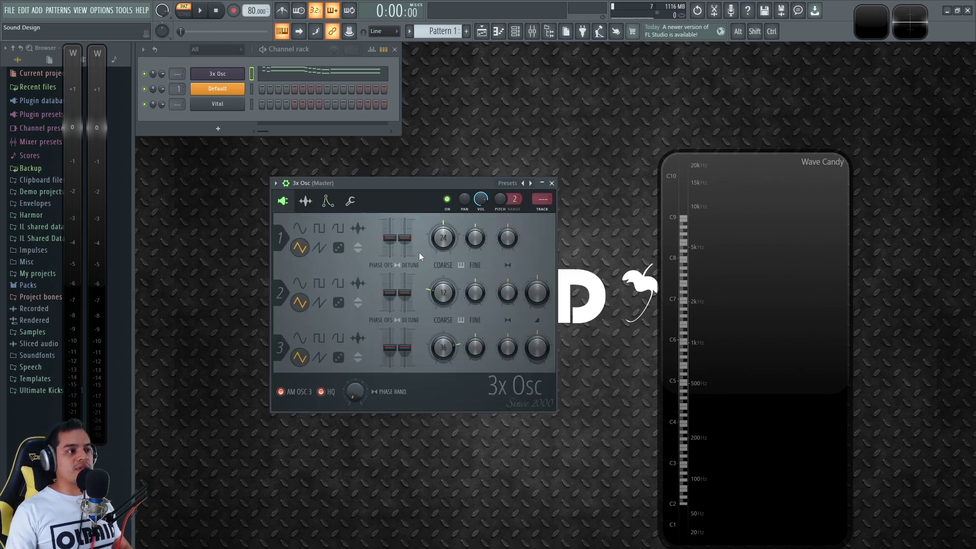
click(328, 201)
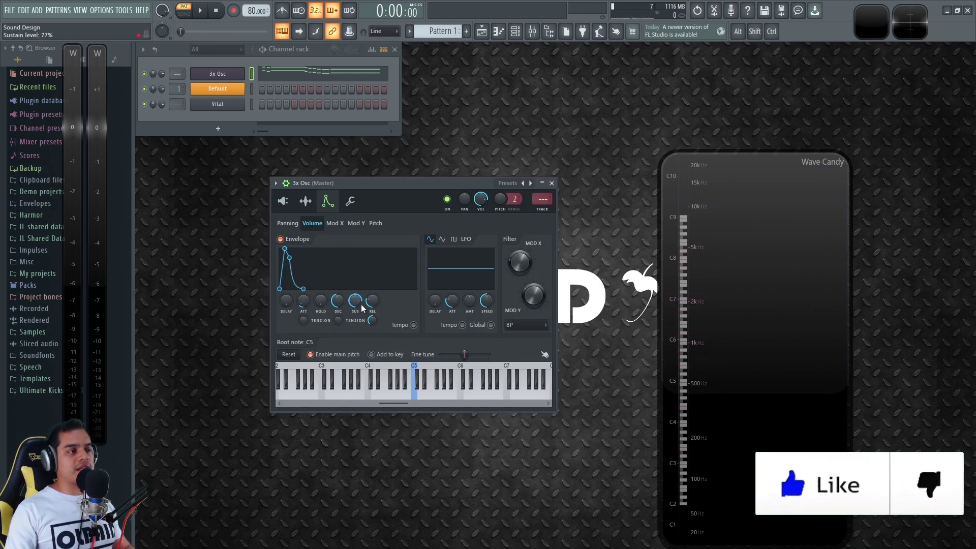
Set the volume envelope's release time to 26% and audition the pattern
key(c)
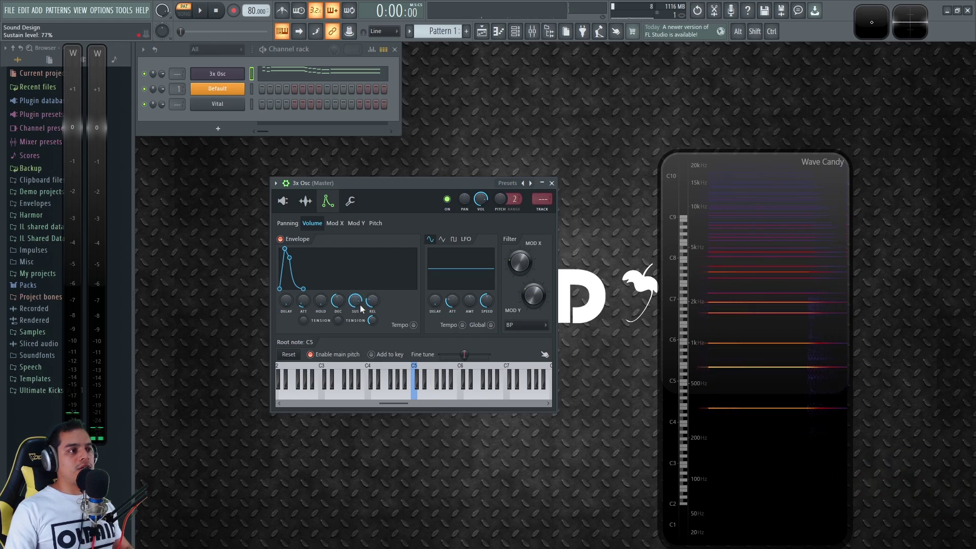
drag(372, 301, 376, 280)
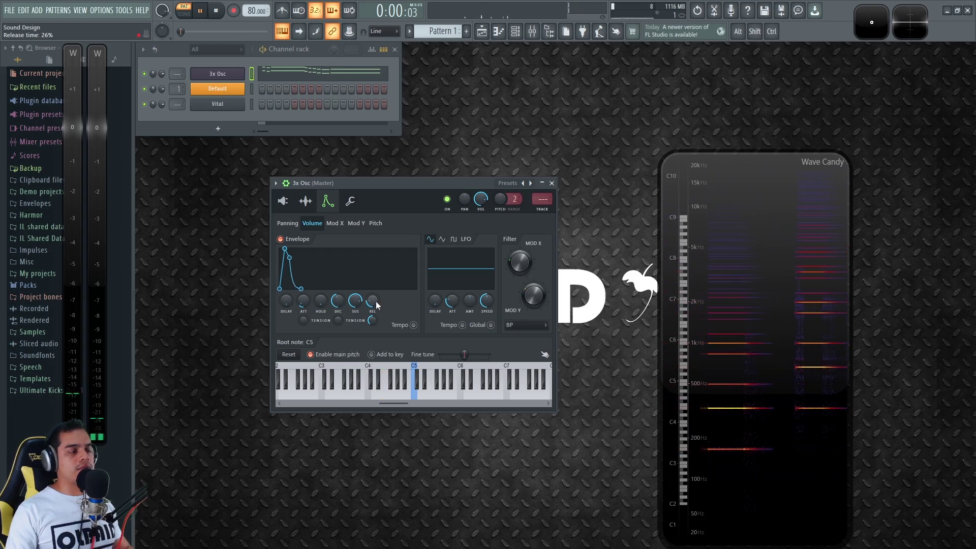
key(space)
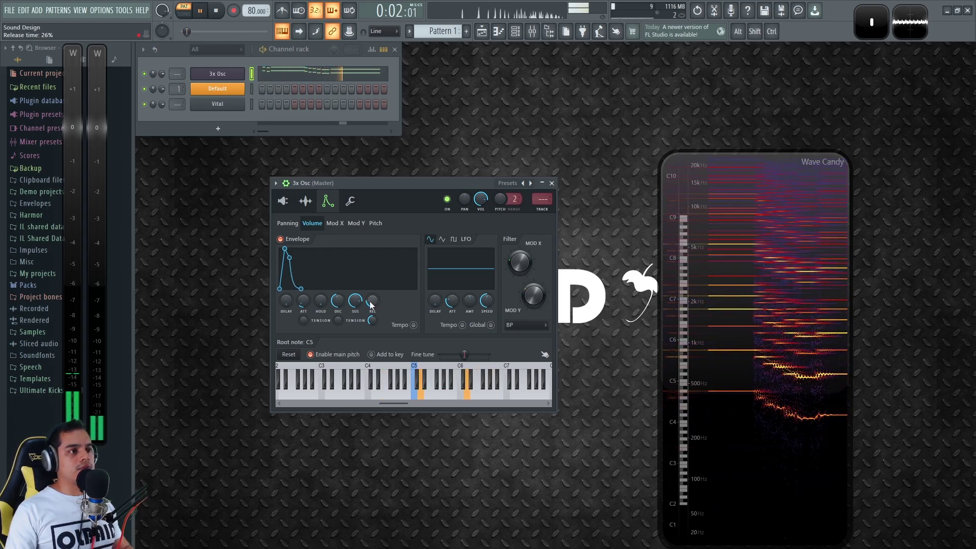
key(space)
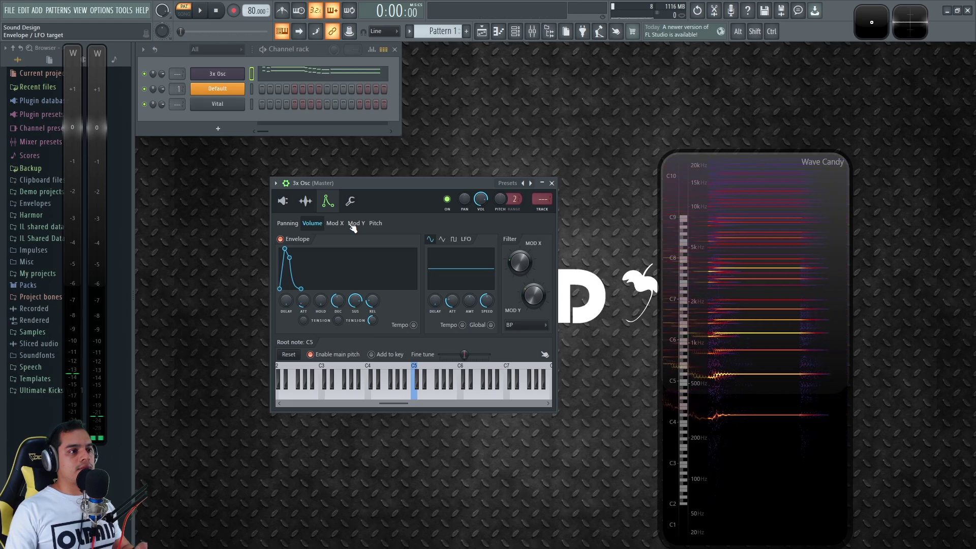
Copy the Mod X filter frequency value, try another setting, and restore 25% by pasting the copied value
right_click(525, 262)
click(542, 395)
mouse_move(521, 262)
mouse_down()
mouse_move(522, 227)
mouse_move(520, 267)
mouse_up()
right_click(520, 268)
click(547, 409)
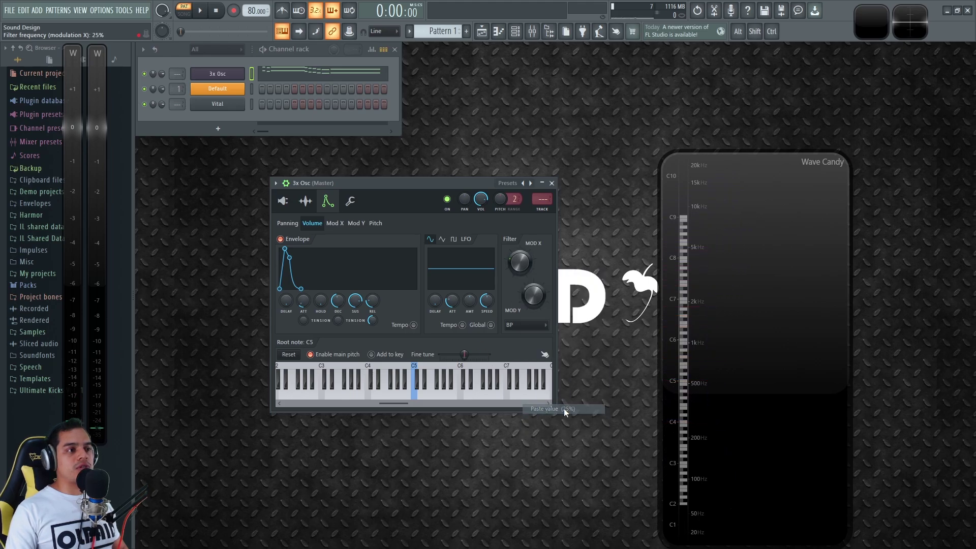
Set the key tracking to modulation X to 28% and audition high and low notes on the instrument's keyboard
click(350, 202)
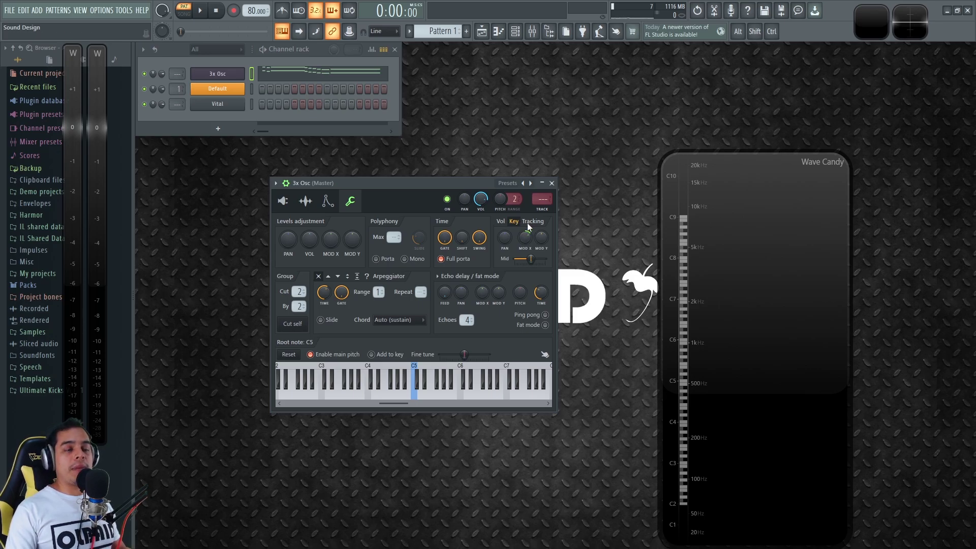
drag(525, 237, 523, 243)
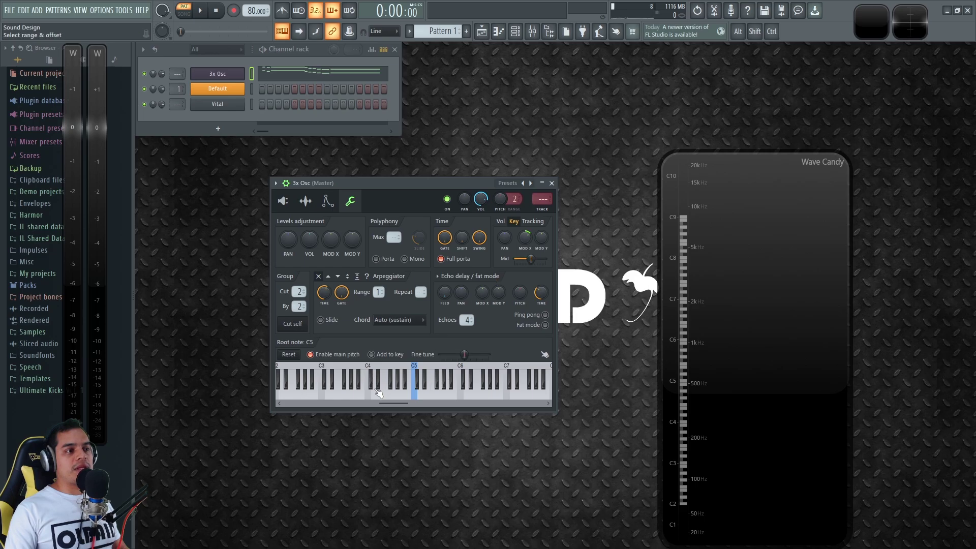
click(466, 394)
click(513, 394)
click(542, 395)
scroll(542, 395, down, 3)
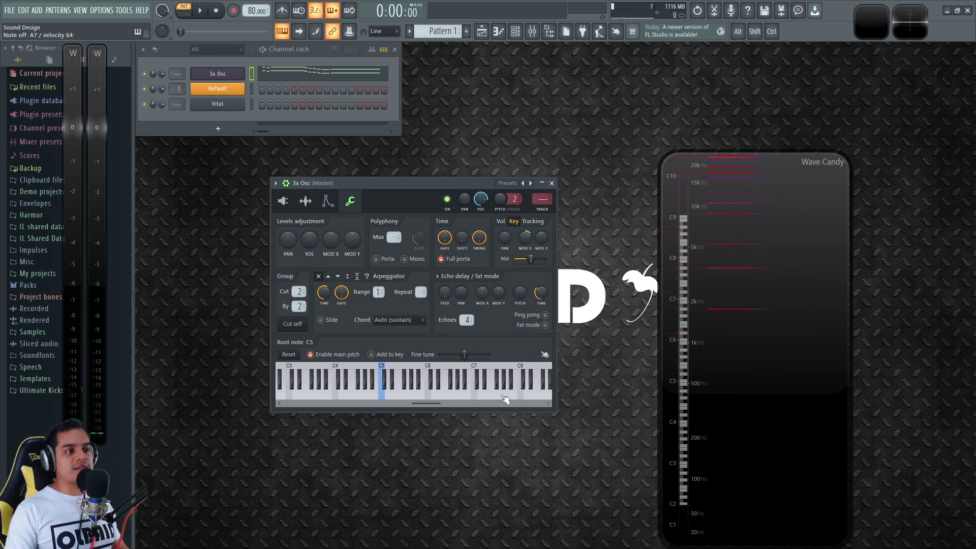
click(476, 395)
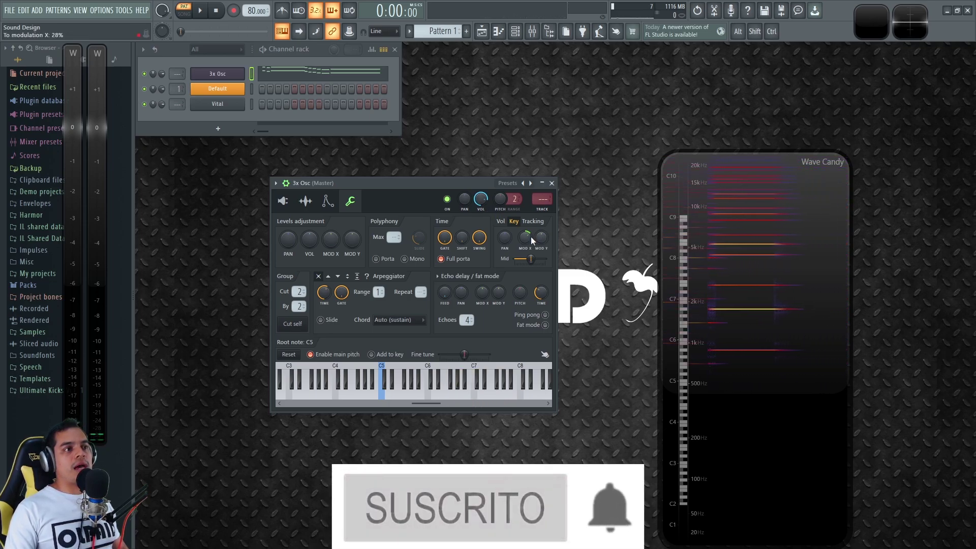
scroll(466, 395, left, 4)
click(357, 400)
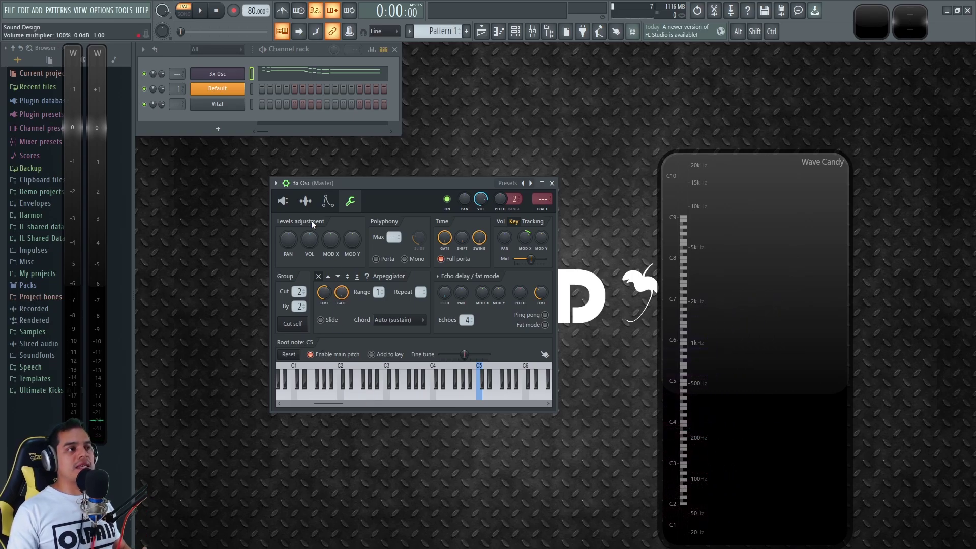
Route the 3x Osc channel to mixer track Insert 1 and close the instrument window
click(284, 203)
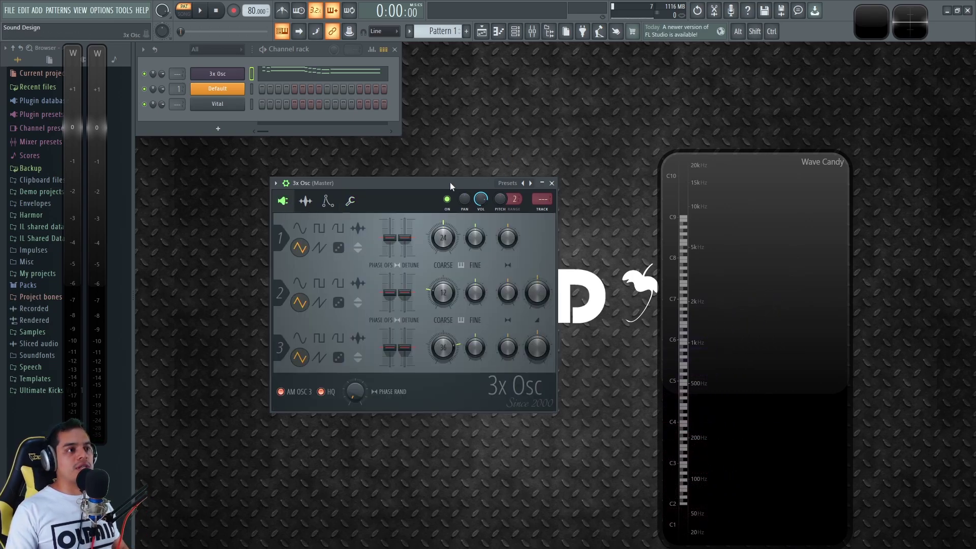
drag(450, 182, 446, 178)
drag(533, 194, 533, 188)
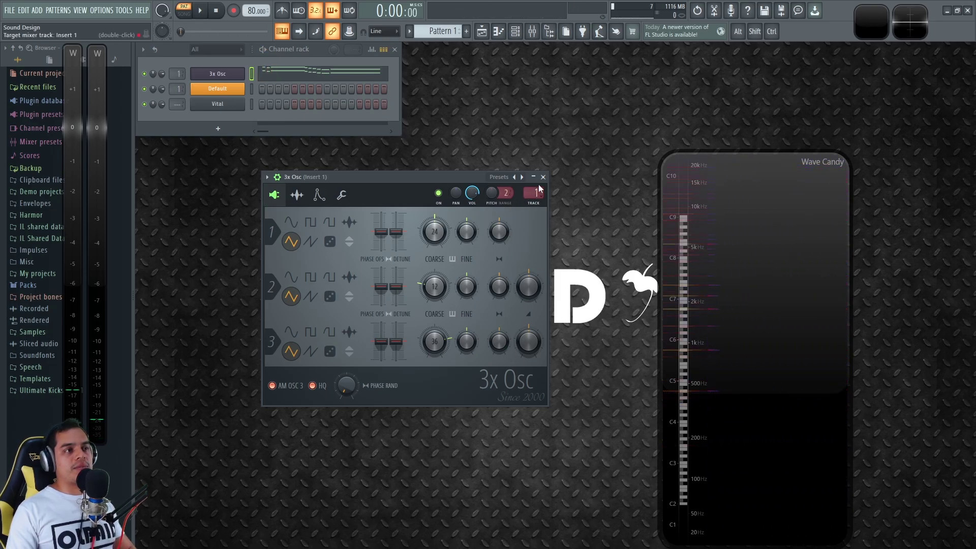
click(543, 176)
On mixer Insert 1, bypass Fruity Reeverb 2 and Fruity Limiter and compare the pattern with Fruity Blood Overdrive on and off
key(F9)
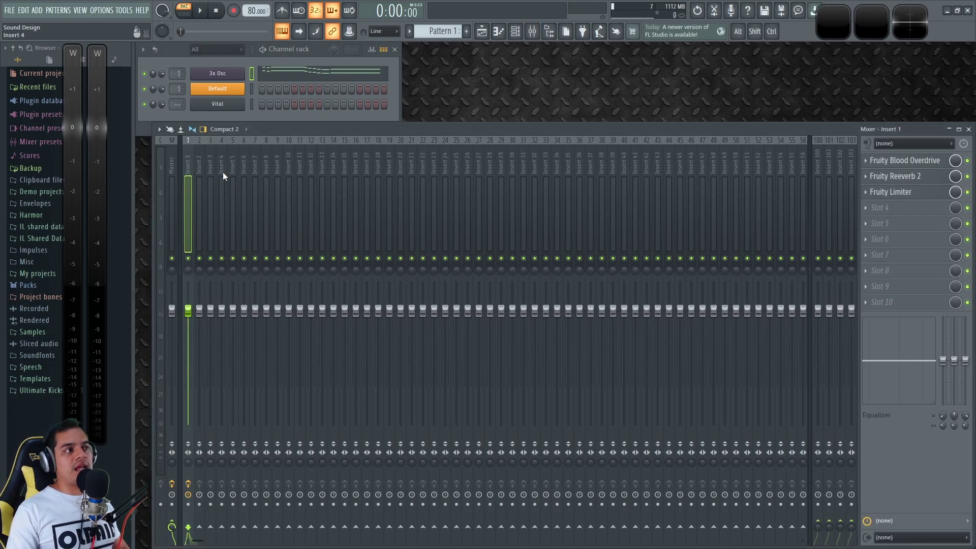
click(933, 162)
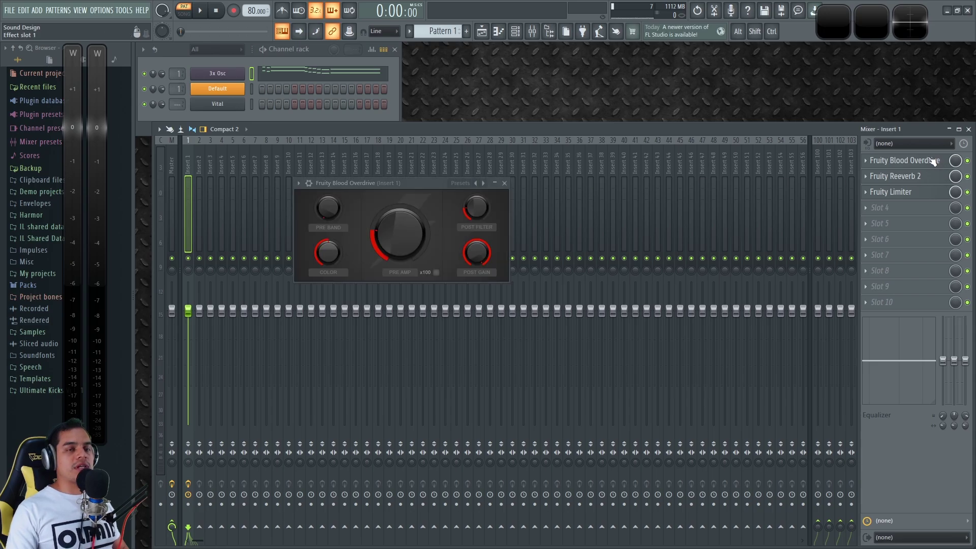
click(966, 177)
click(939, 163)
key(space)
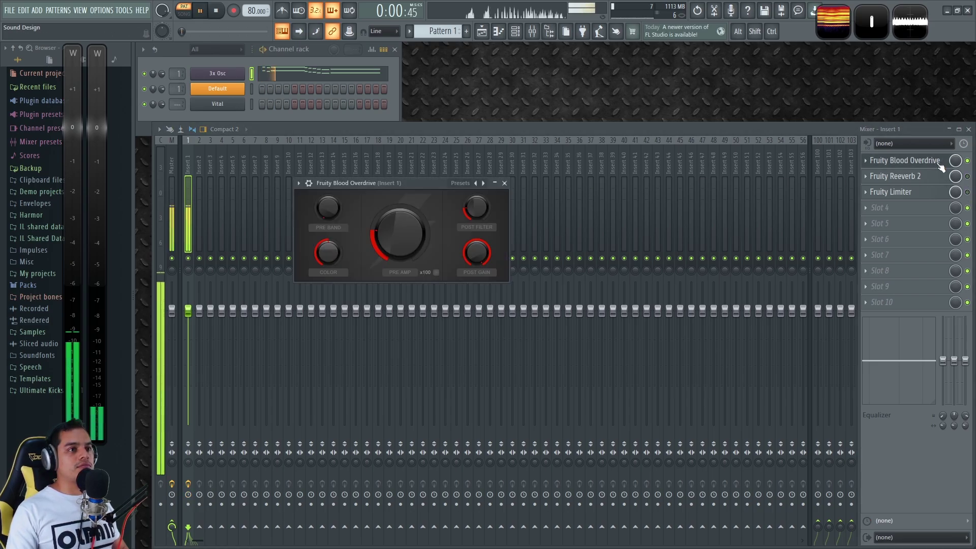
click(968, 161)
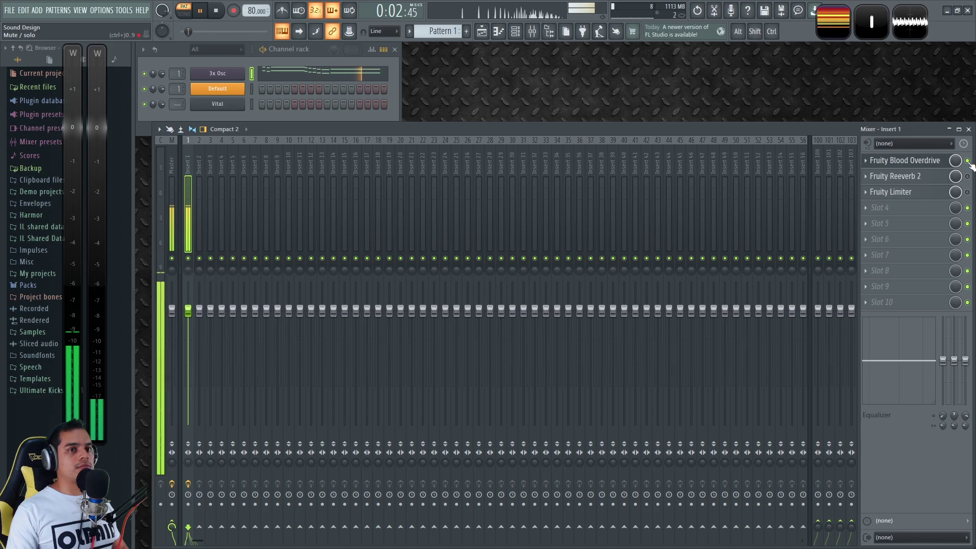
key(space)
Enable Fruity Reeverb 2 on Insert 1 and open it while auditioning the pattern
click(967, 176)
click(910, 176)
drag(514, 200, 565, 229)
key(space)
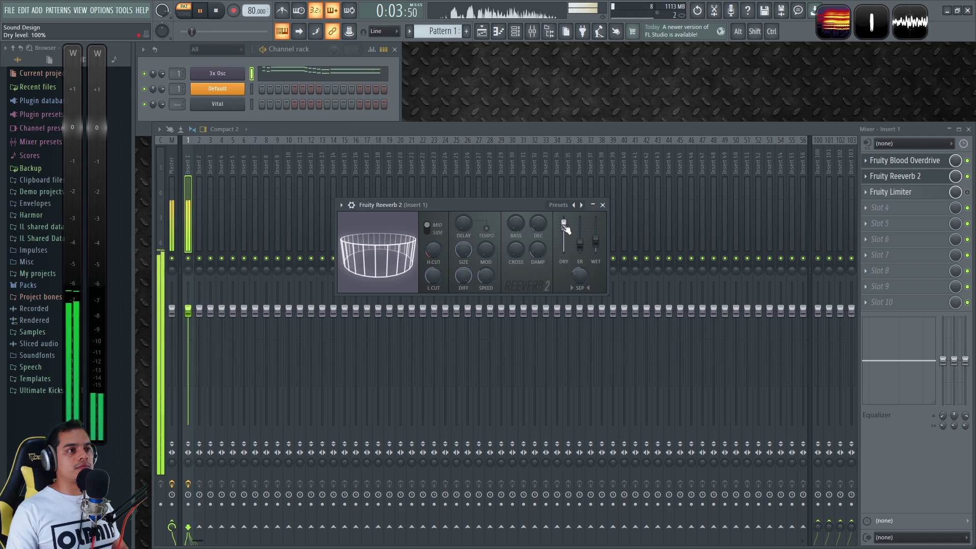
Raise Fruity Reeverb 2's wet level and set its decay time to 1.7 sec while auditioning the pattern
key(space)
click(597, 243)
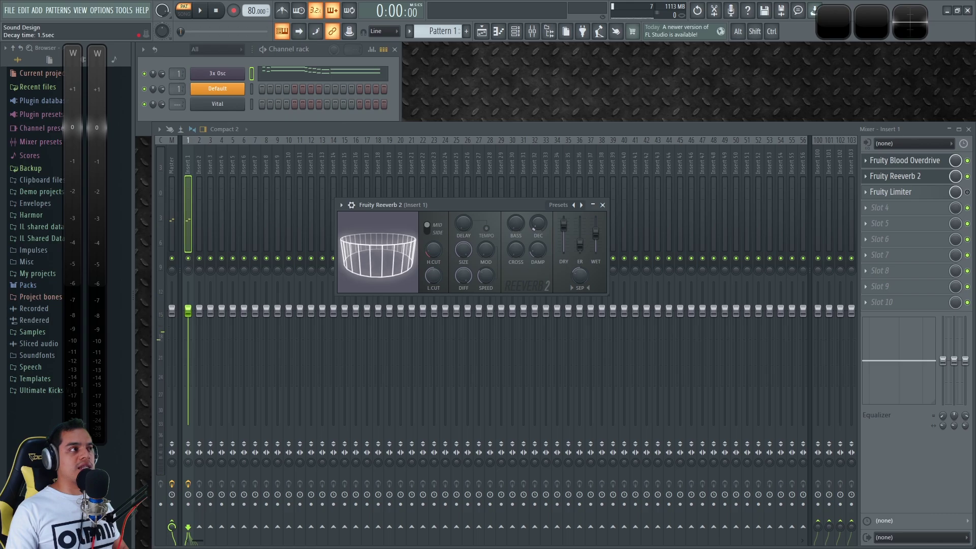
key(space)
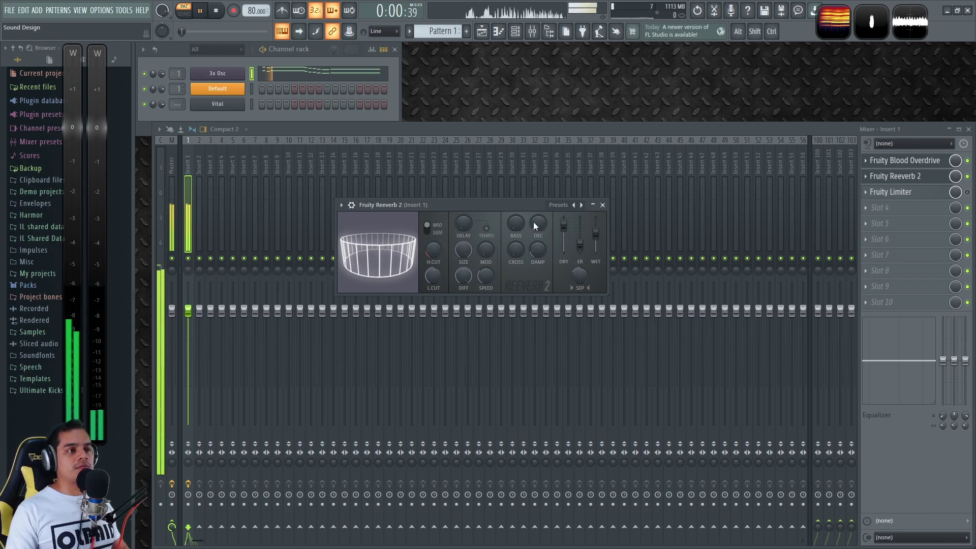
drag(563, 224, 597, 222)
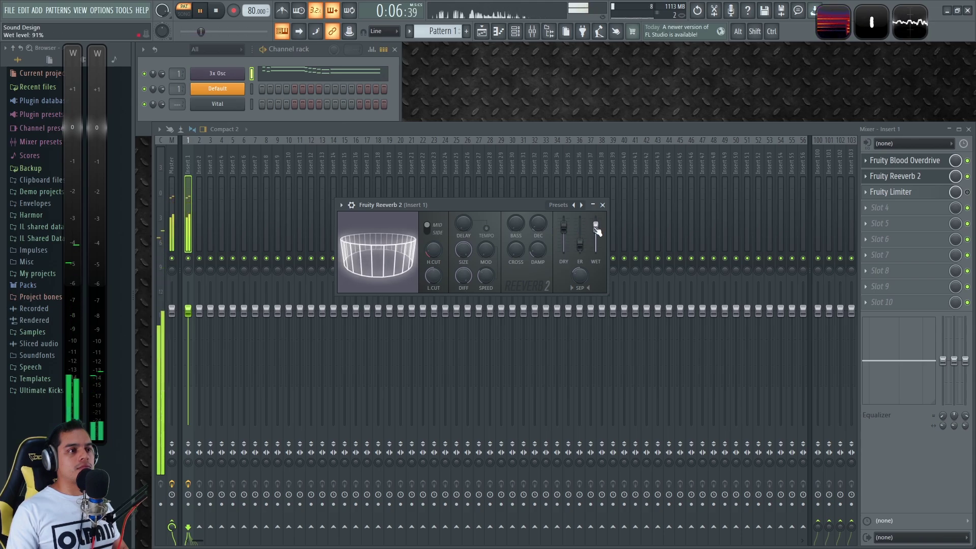
drag(539, 225, 539, 222)
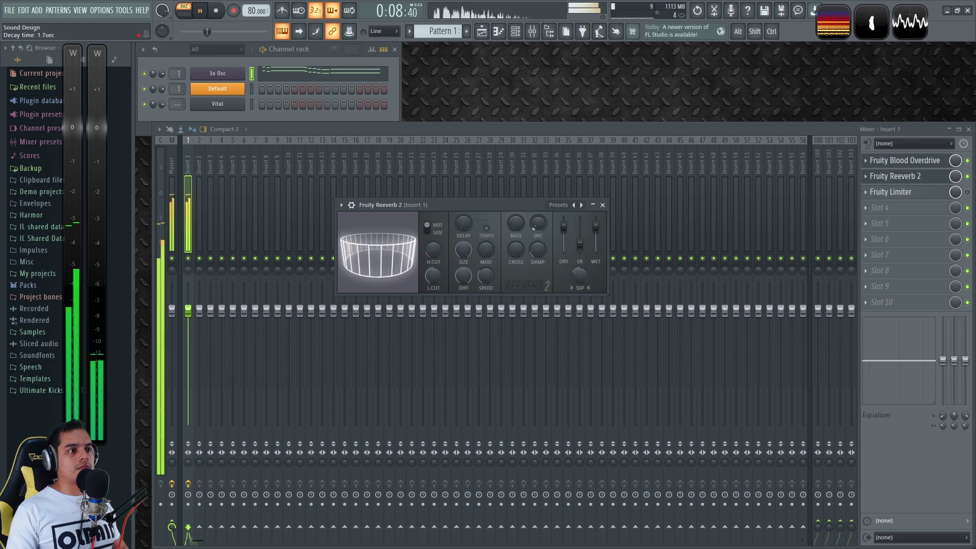
key(space)
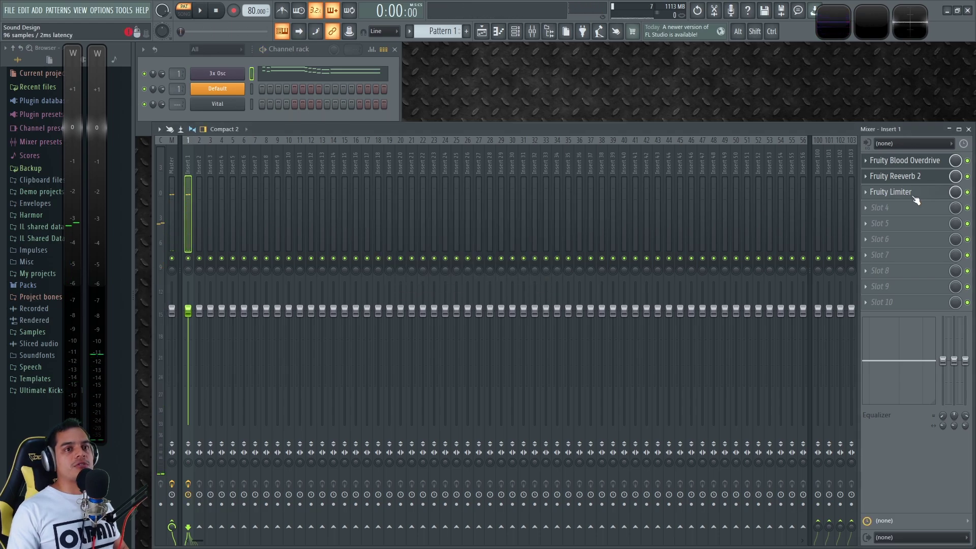
Open Fruity Limiter on Insert 1 and set the playback start within bar 4 of the 3x Osc piano roll
click(915, 192)
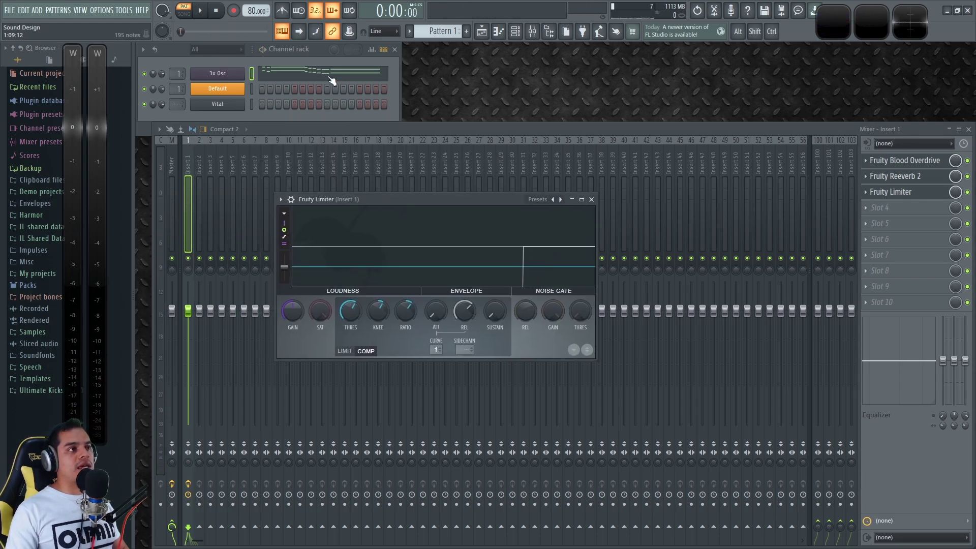
click(330, 79)
scroll(442, 159, down, 4)
scroll(438, 139, down, 8)
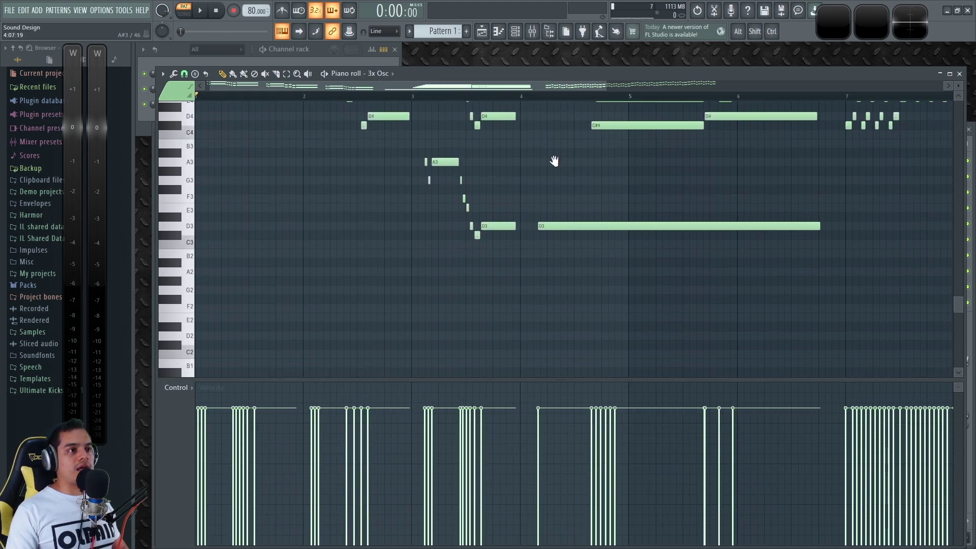
drag(554, 161, 394, 280)
click(402, 96)
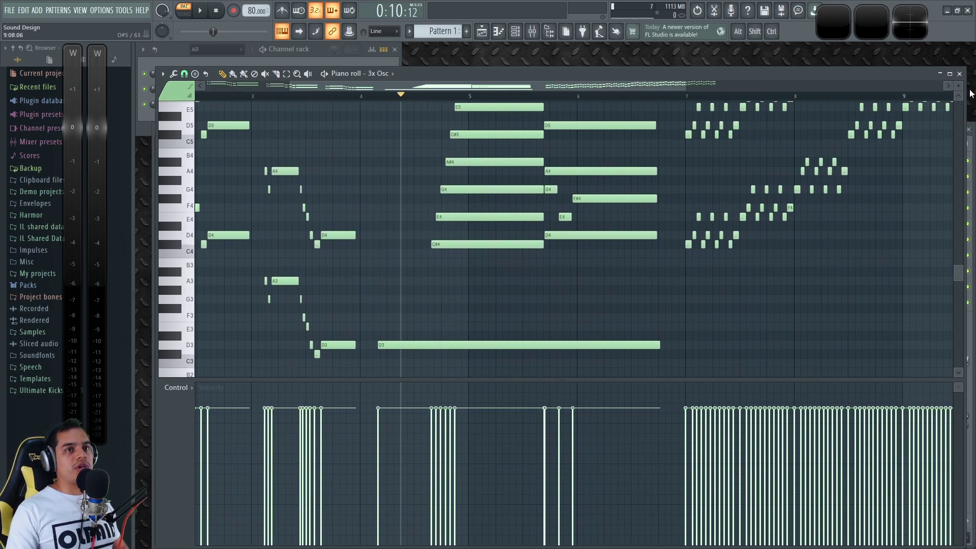
Play the pattern from bar 4 to examine Fruity Limiter's response, and close the limiter
key(space)
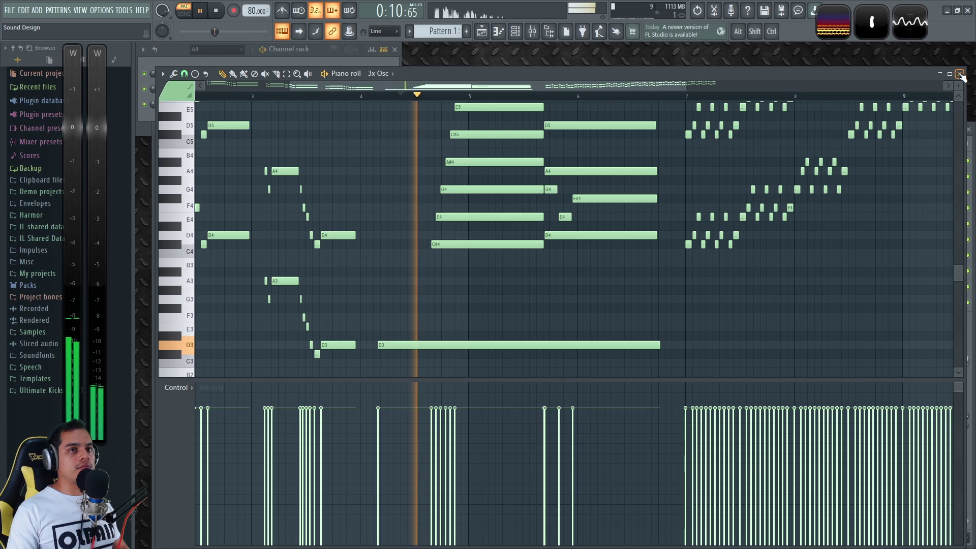
click(960, 74)
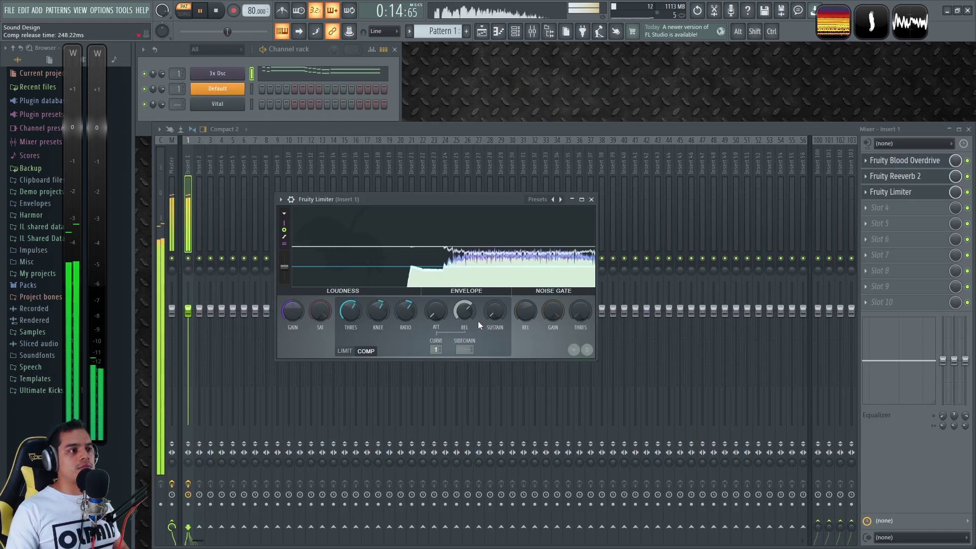
key(space)
click(591, 199)
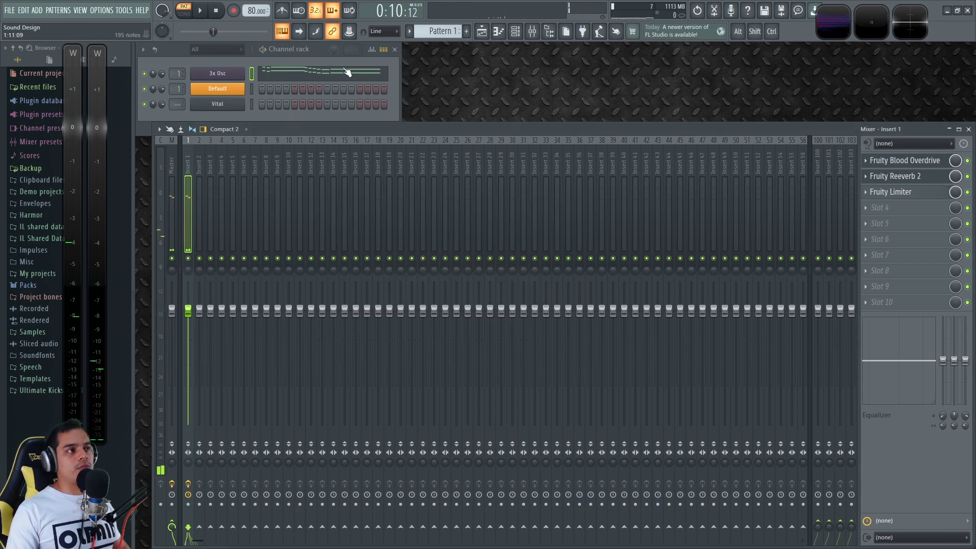
Switch to Pattern 2, open the Default Sytrus channel, and enlarge and reposition the instrument window
click(316, 47)
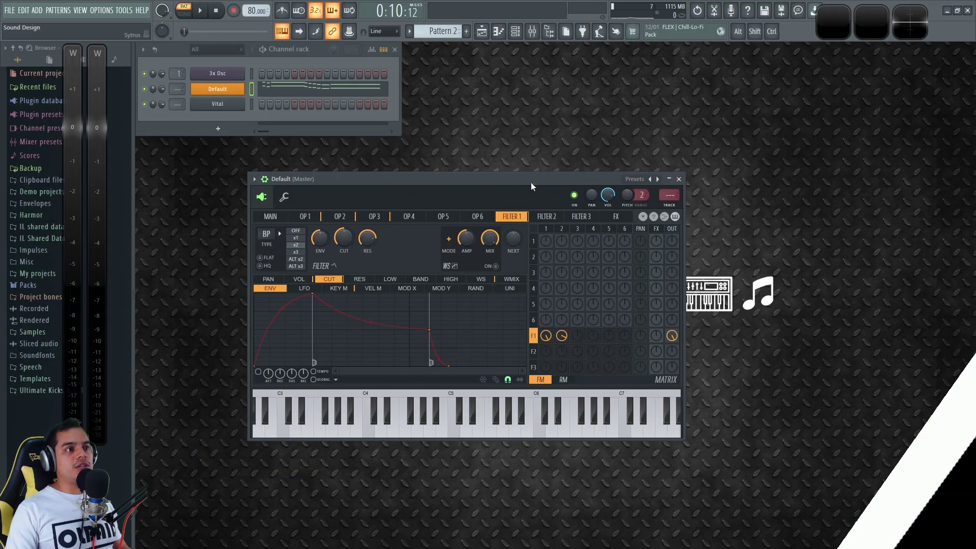
drag(531, 181, 508, 155)
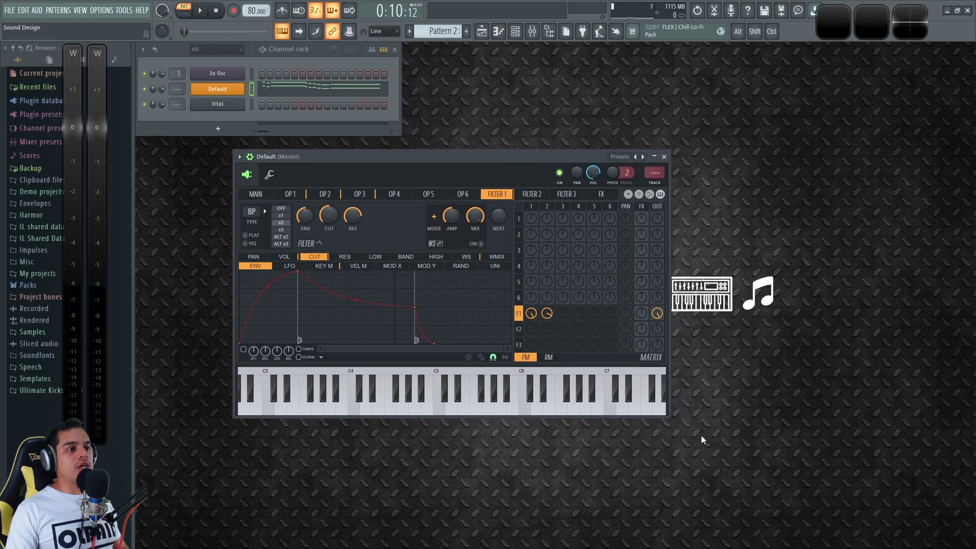
drag(668, 415, 777, 513)
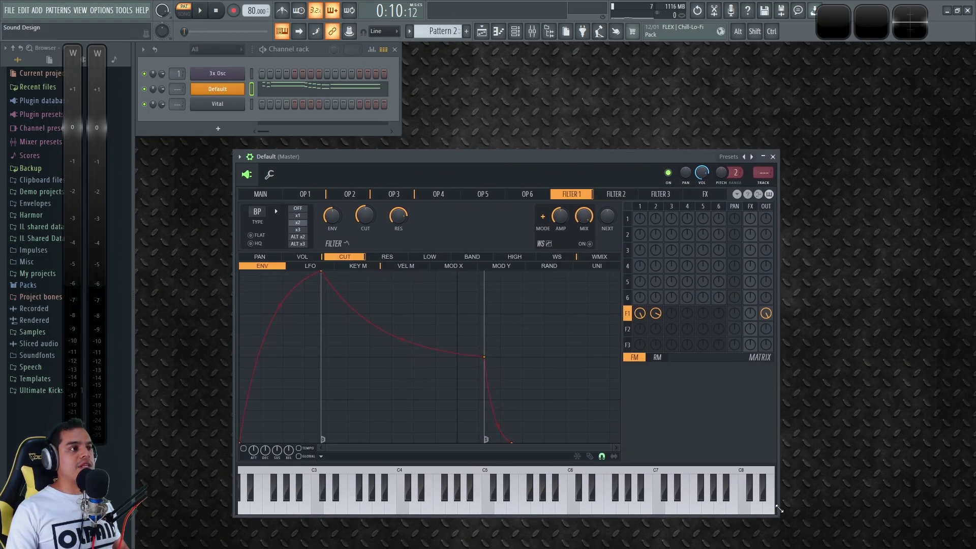
drag(450, 176, 456, 153)
Compare the waveform and frequency ratio settings of Sytrus operators 1, 2 and 3
click(319, 172)
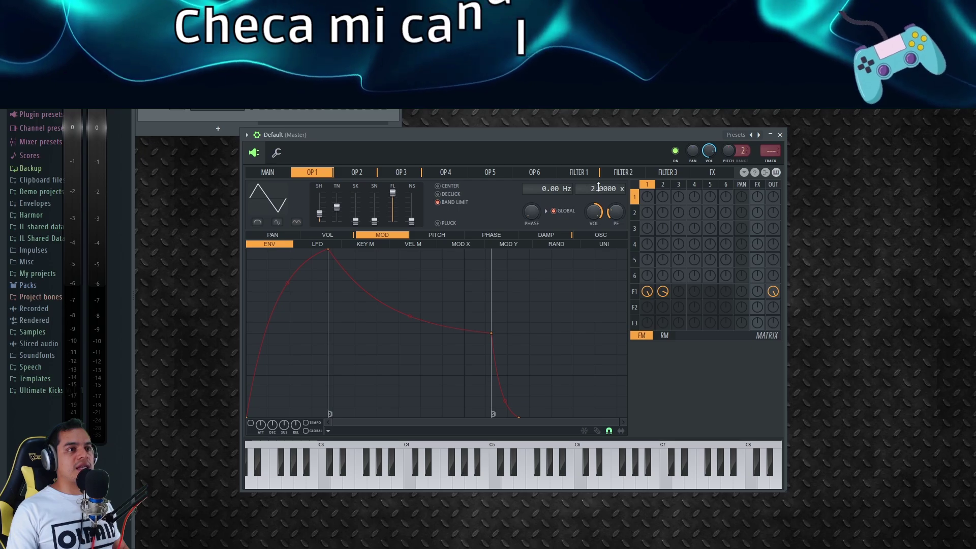
click(357, 173)
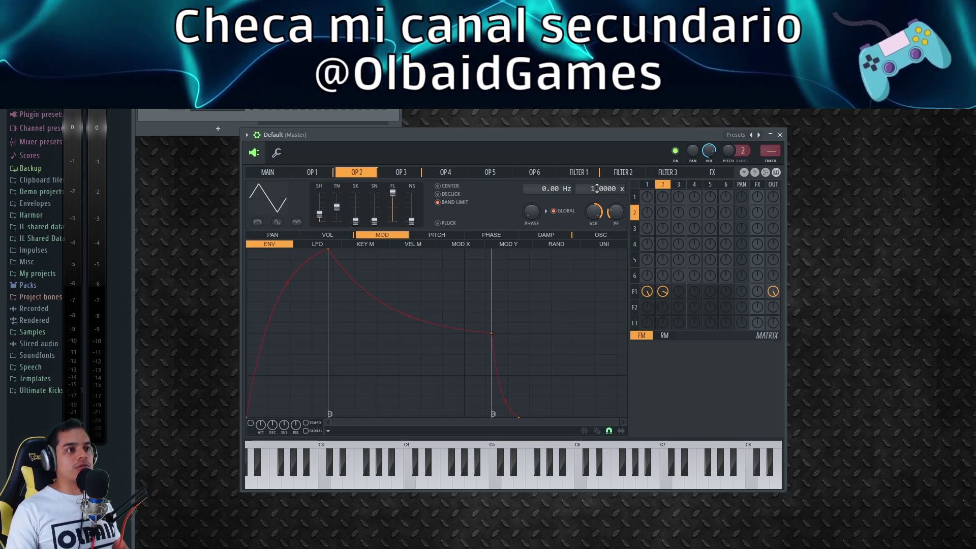
click(403, 172)
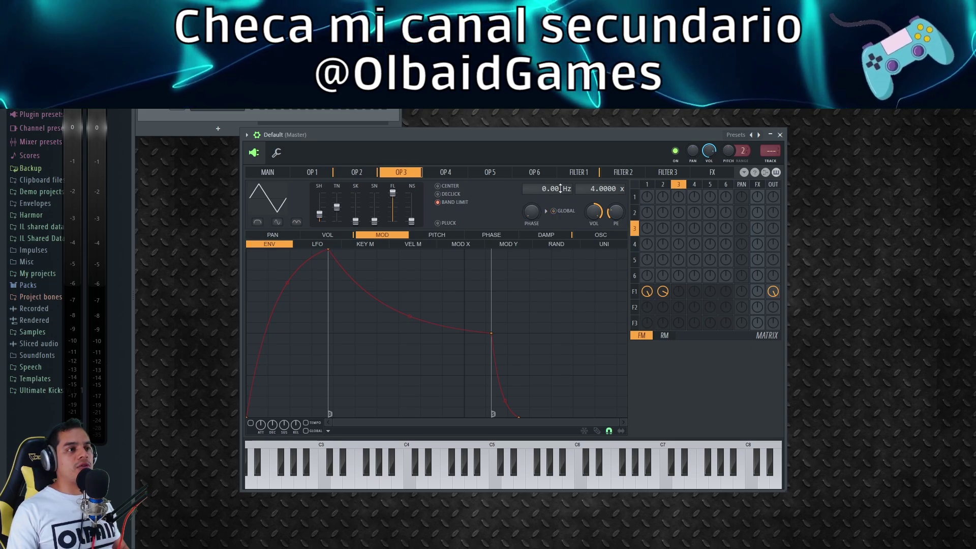
click(307, 173)
click(404, 173)
click(315, 173)
click(400, 174)
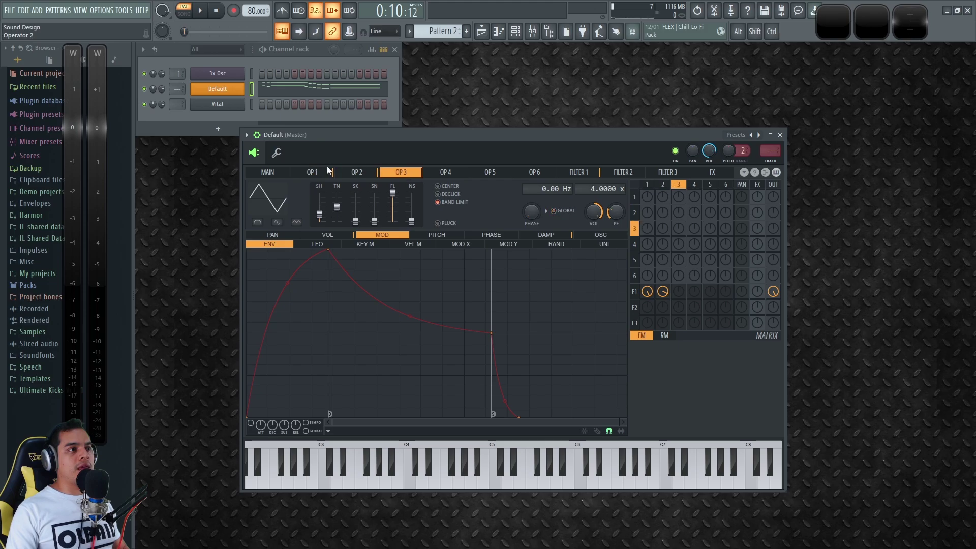
click(316, 174)
click(400, 174)
click(356, 174)
click(312, 174)
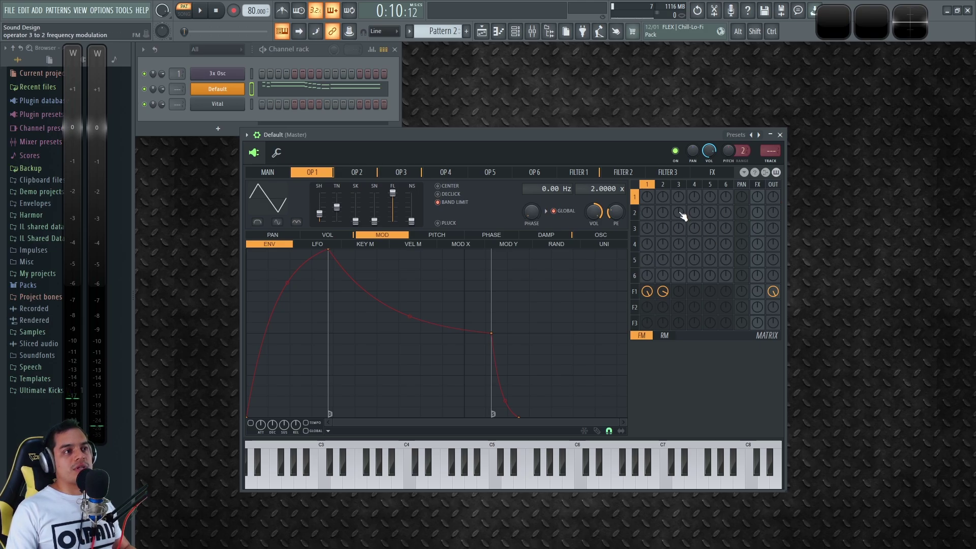
Compare the FM and RM modulation matrices in Sytrus, leaving the ring modulation matrix displayed
click(665, 335)
click(641, 335)
click(664, 335)
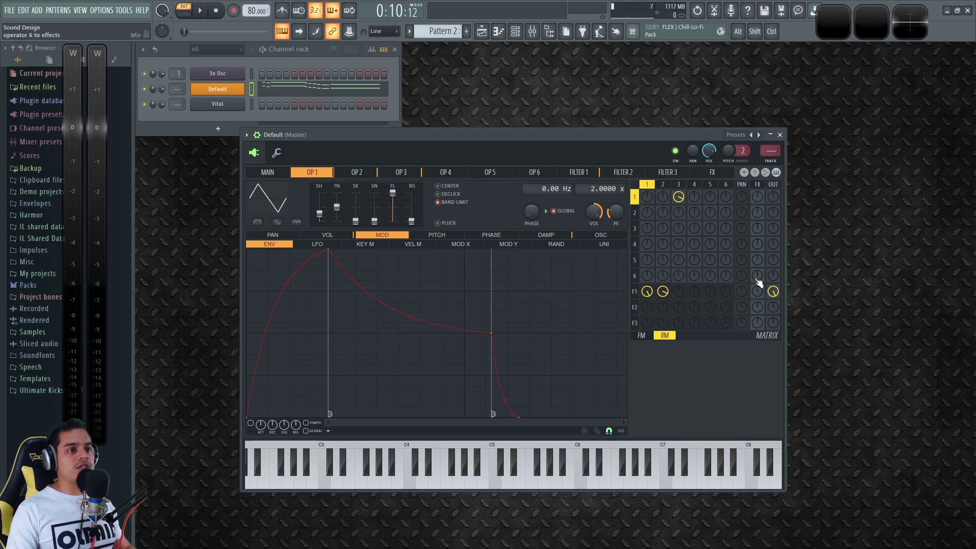
Try sending operator 1 directly to the output instead of Filter 1 while varying its ring modulation by operator 3
click(776, 291)
click(679, 197)
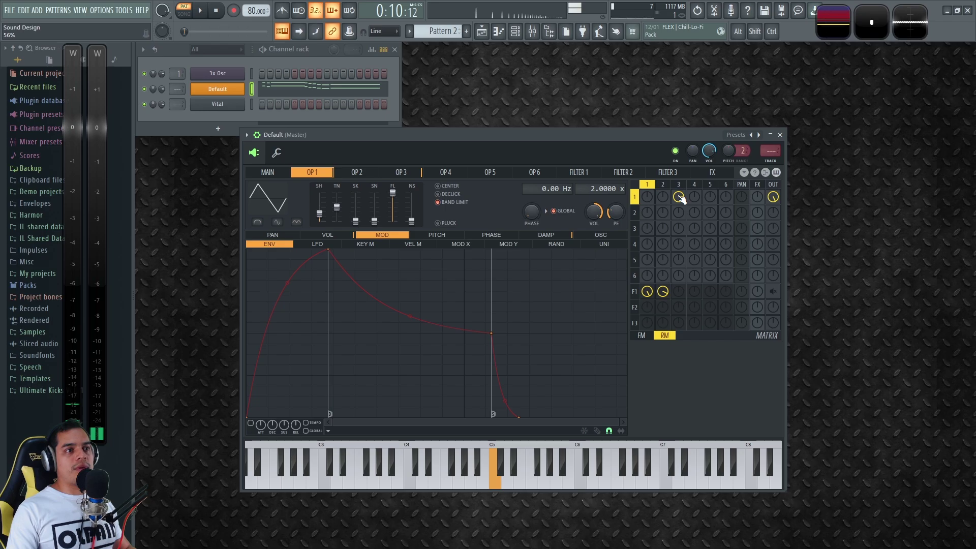
click(774, 197)
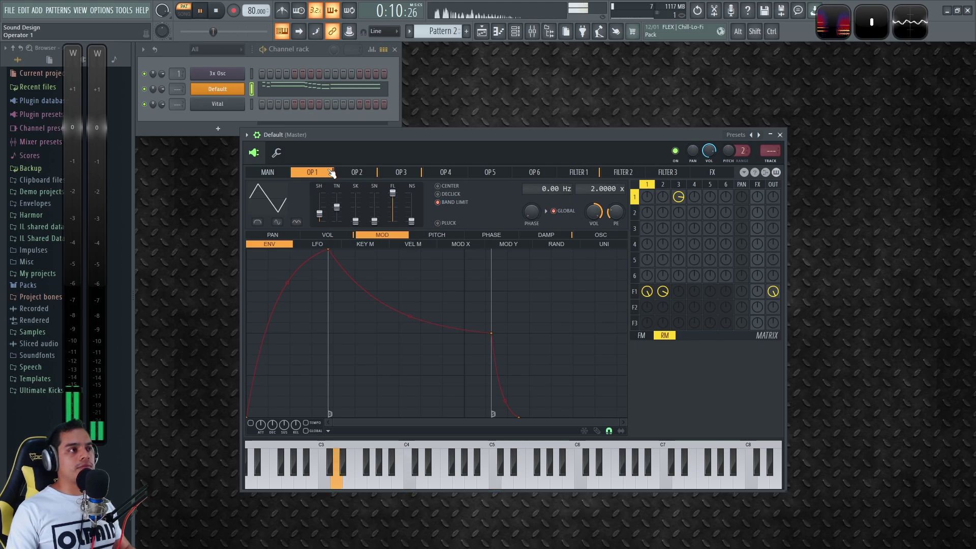
Audition Pattern 2 and set Sytrus's main unison volume to 78%
click(200, 11)
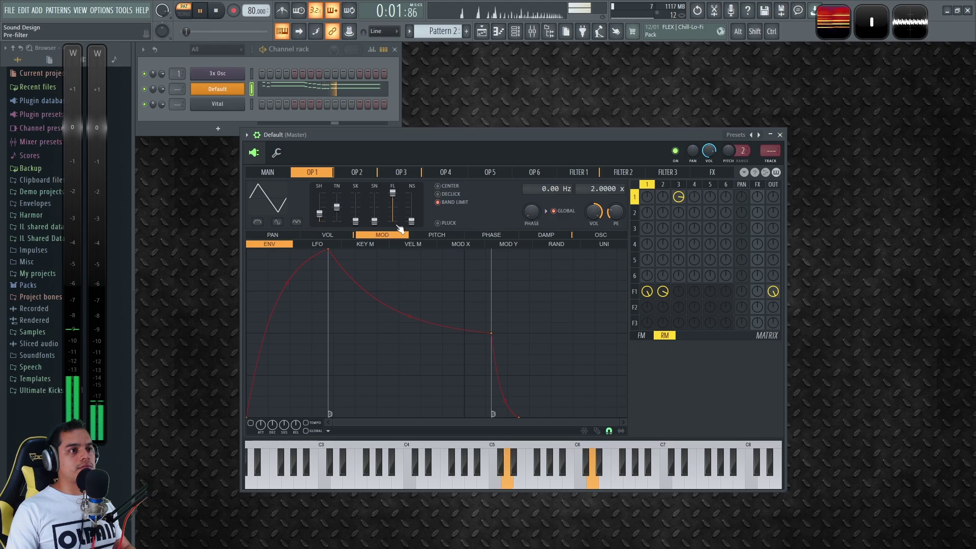
key(space)
click(352, 176)
click(313, 175)
click(271, 174)
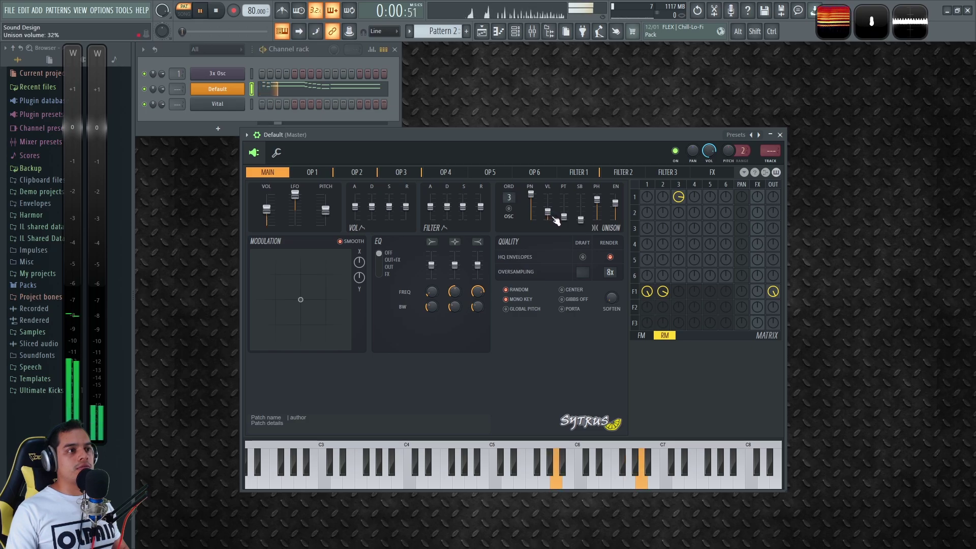
drag(547, 210, 547, 199)
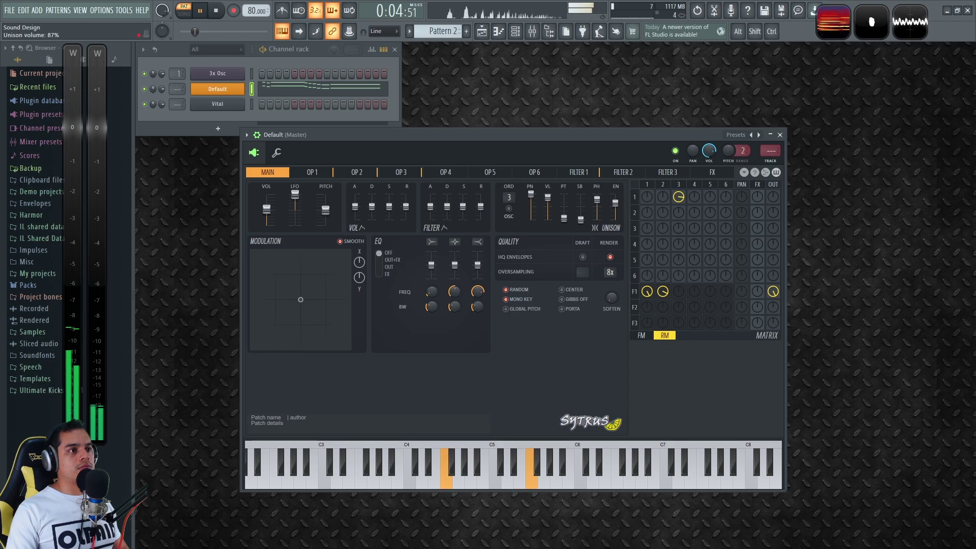
key(space)
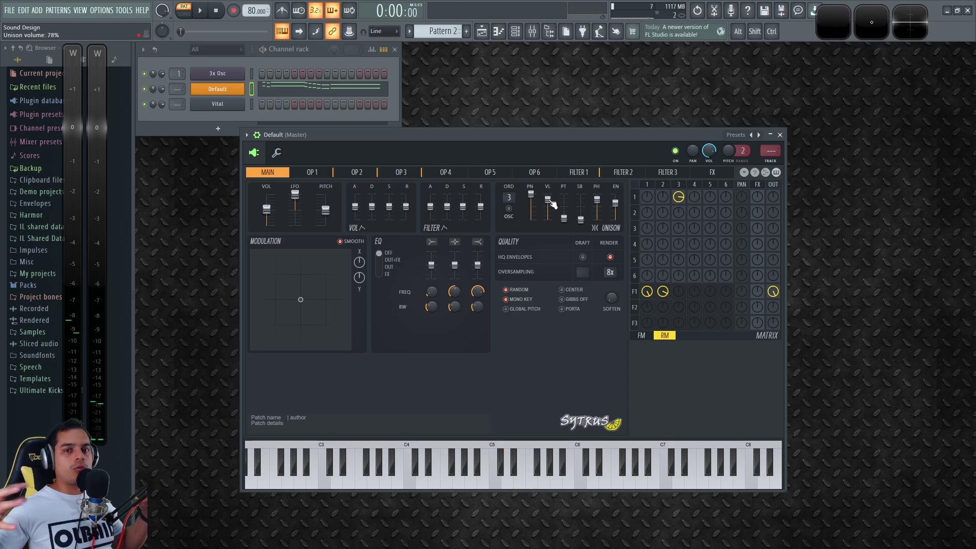
Examine and compare the volume envelopes of operators 1, 2 and 3
click(582, 165)
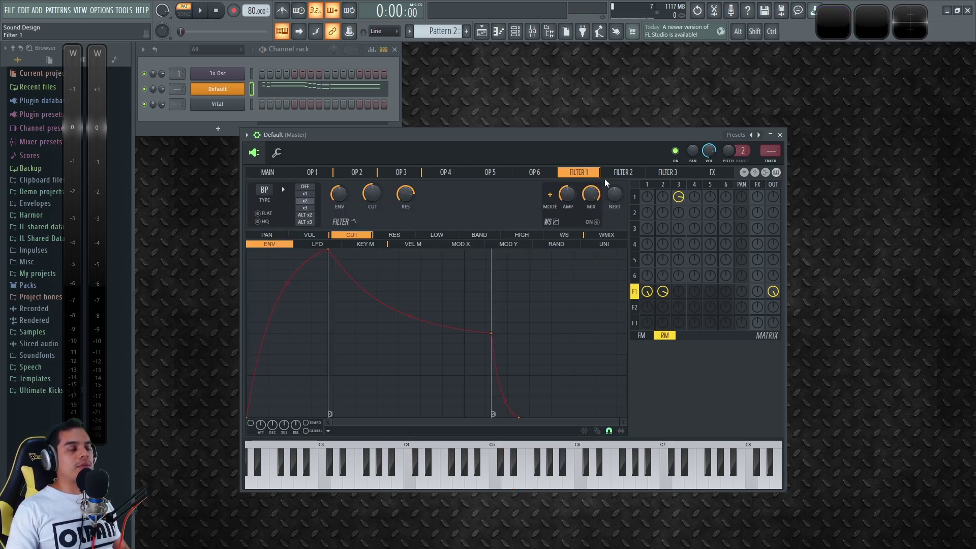
click(318, 173)
click(327, 234)
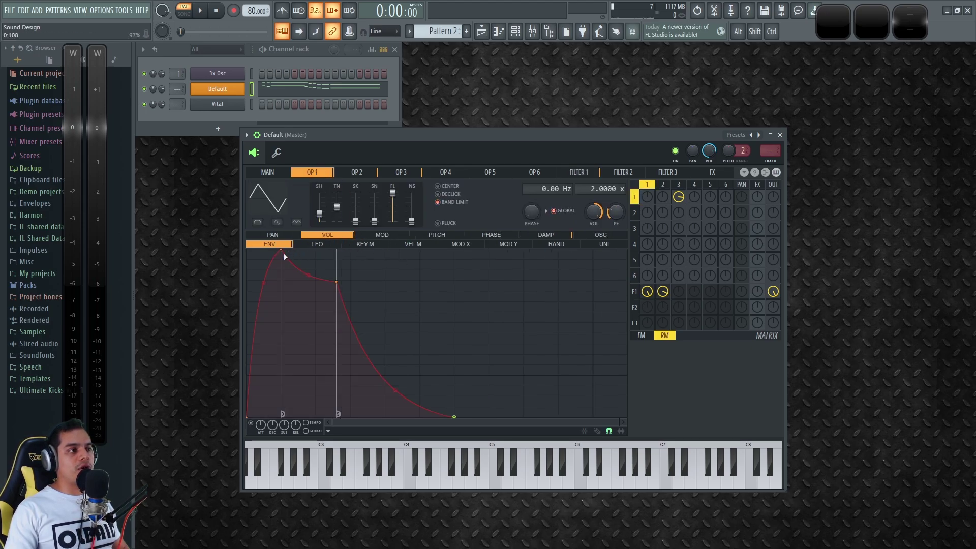
click(357, 172)
click(311, 174)
click(358, 174)
click(401, 174)
click(355, 174)
click(314, 173)
click(357, 174)
click(312, 172)
click(357, 173)
click(312, 172)
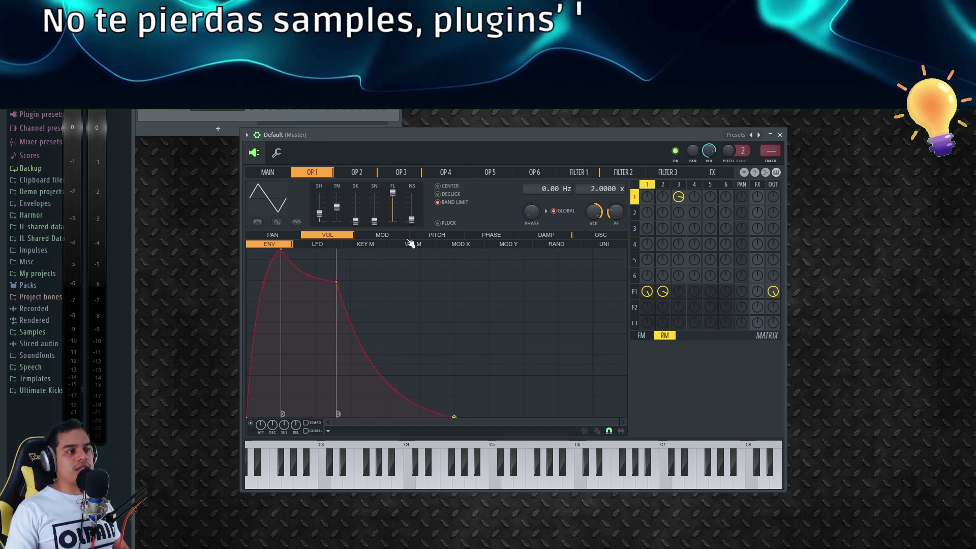
Examine Filter 1's volume and cutoff envelopes, and display the cutoff's keyboard mapping curve
click(590, 175)
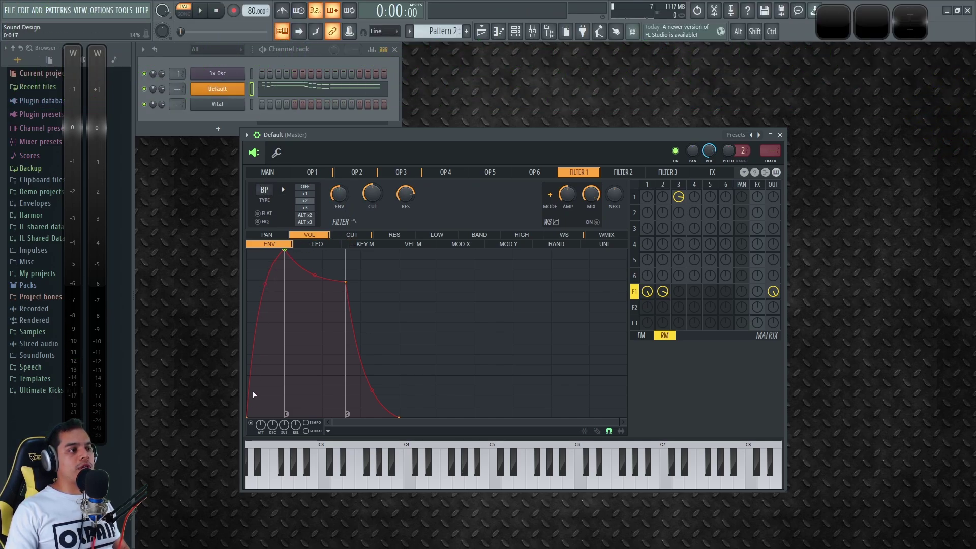
click(364, 235)
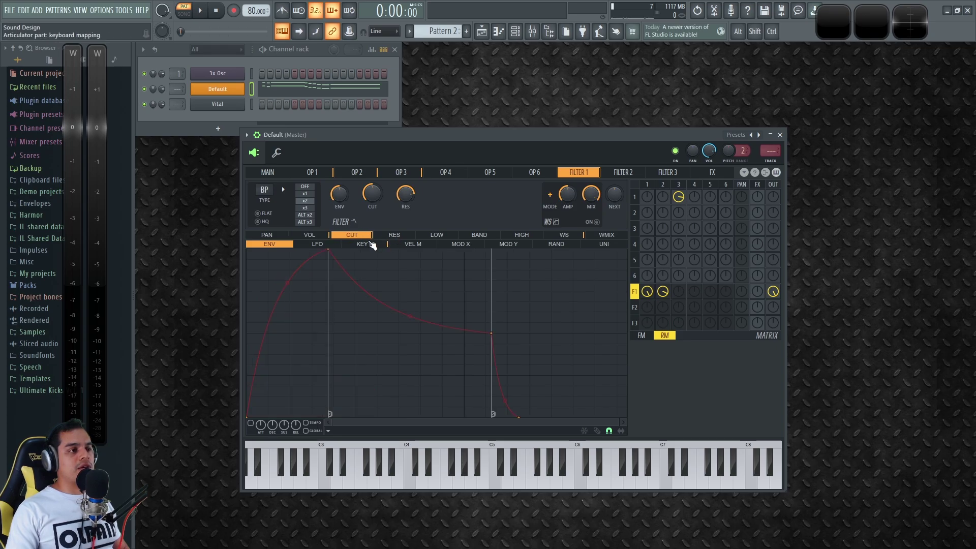
click(369, 245)
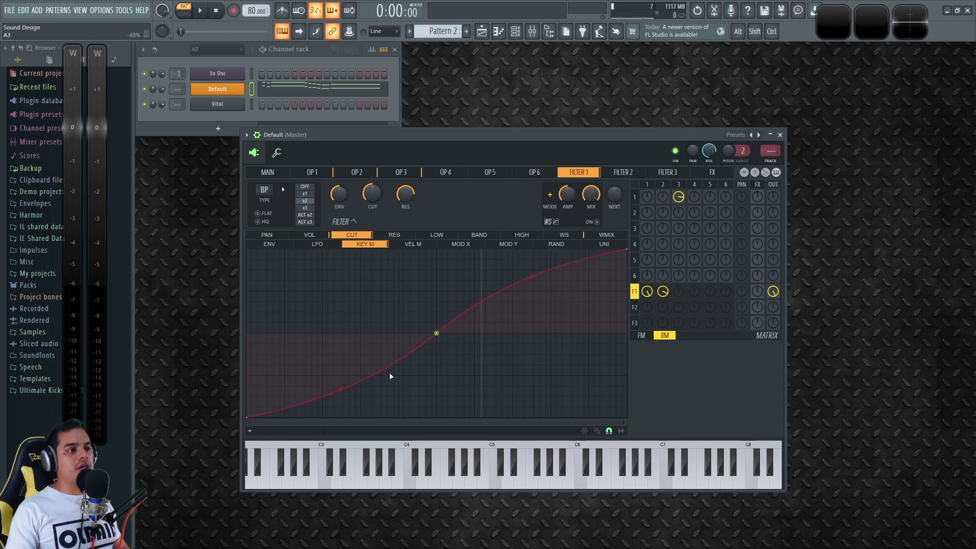
Audition Filter 1's cutoff key mapping with high and low notes on the instrument's keyboard and with Pattern 2
click(776, 482)
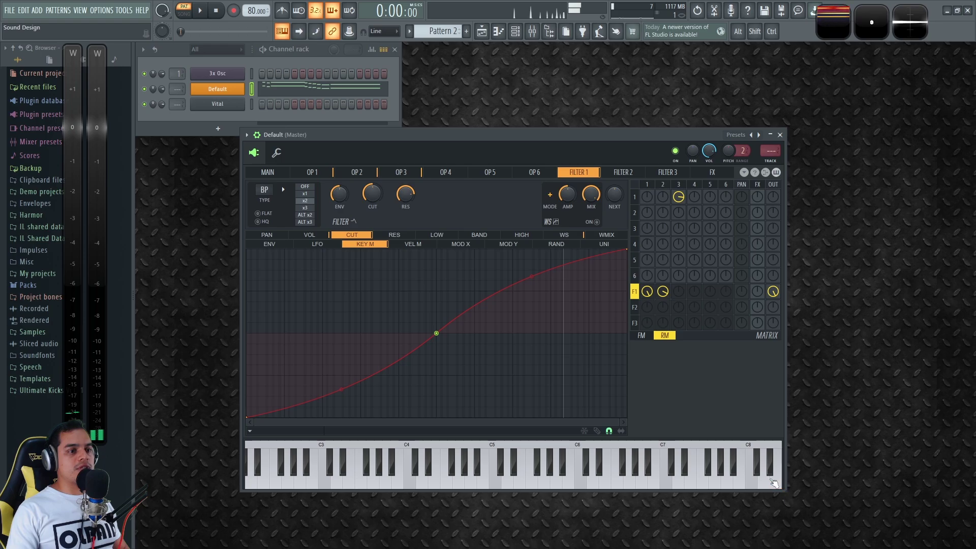
click(766, 482)
click(544, 483)
click(389, 483)
click(340, 483)
click(278, 485)
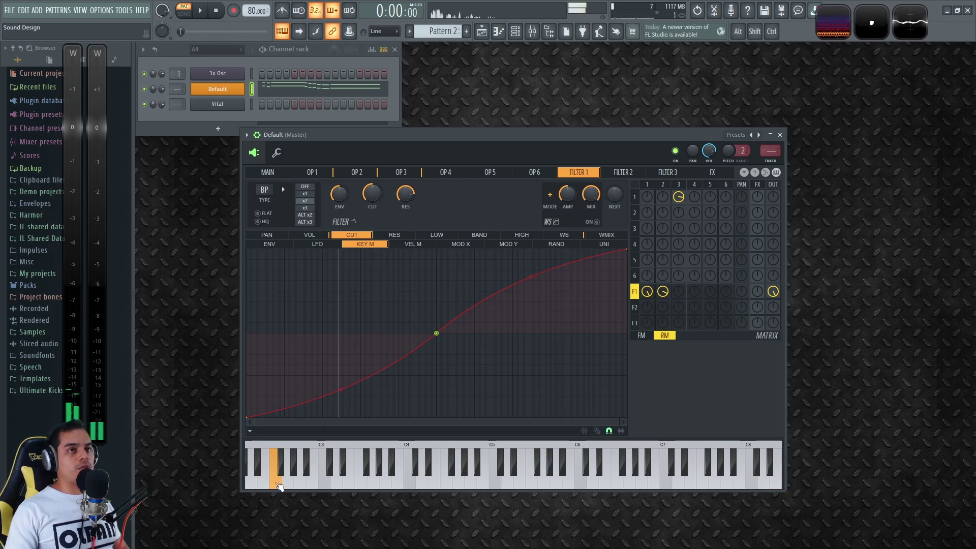
click(337, 483)
click(361, 483)
click(386, 483)
click(532, 483)
key(space)
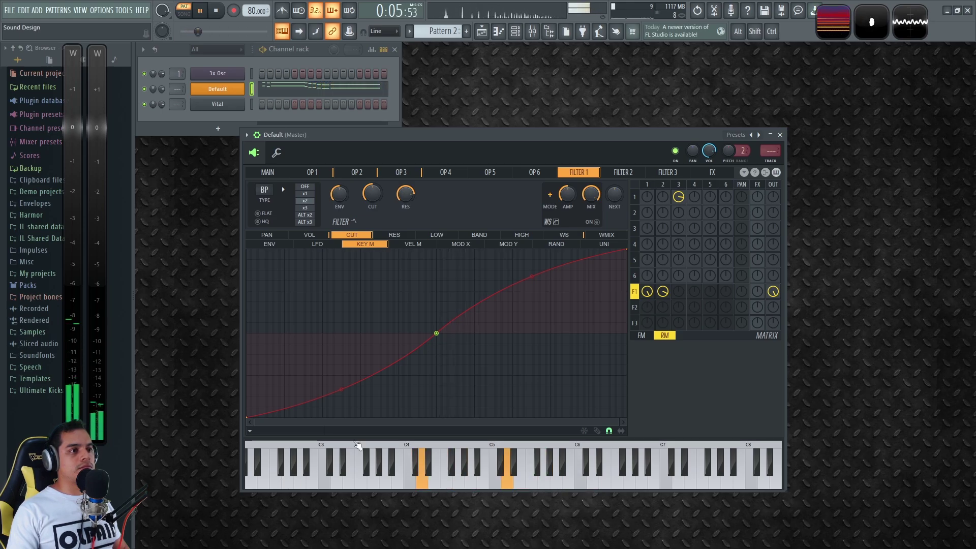
Route Sytrus to mixer track 1, return to its main page and audition Pattern 2
key(space)
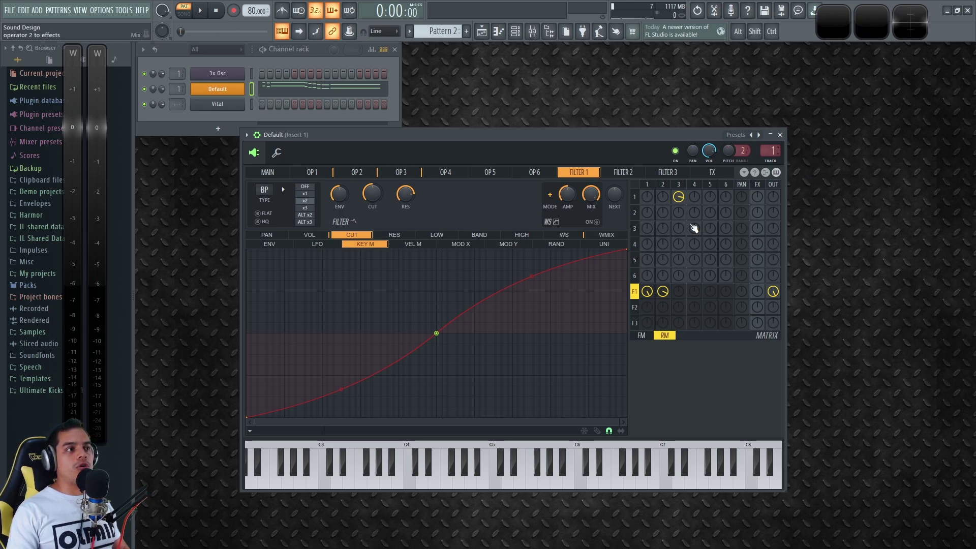
click(269, 172)
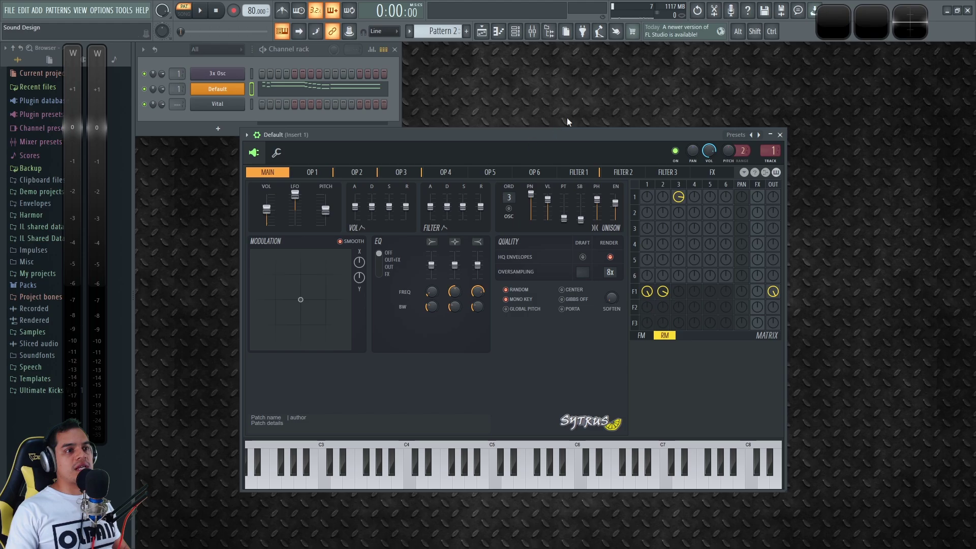
key(space)
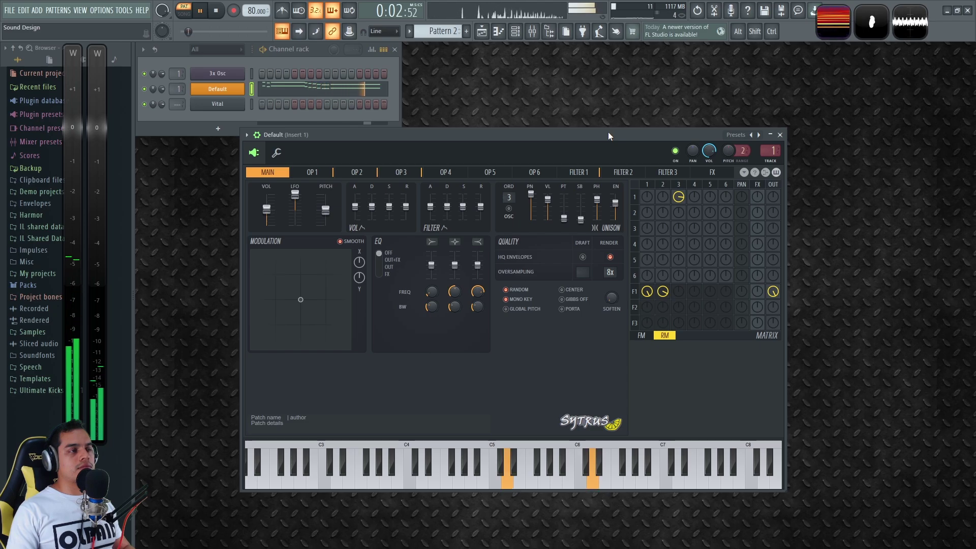
key(space)
Switch to Pattern 3, bring up the Vital instrument and reposition its window
click(322, 52)
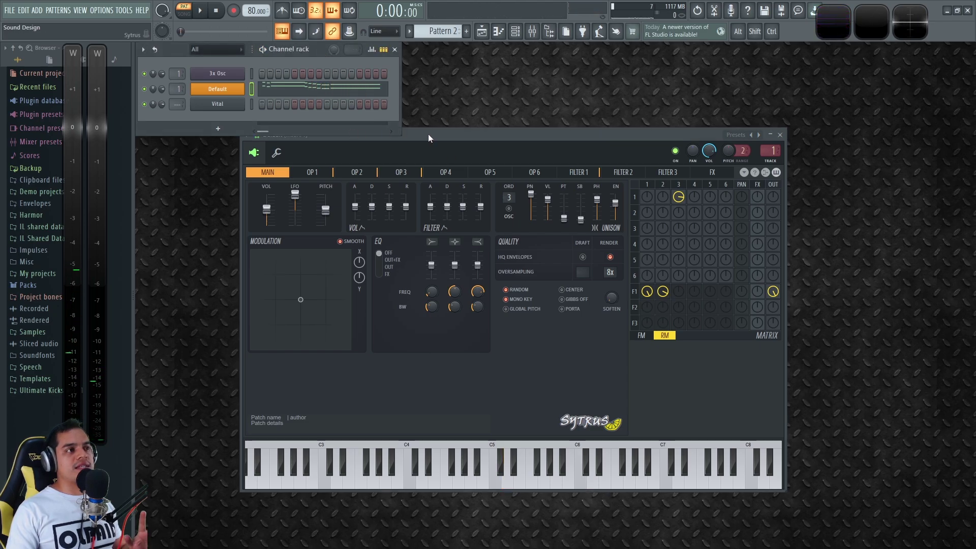
drag(449, 134, 456, 137)
click(318, 45)
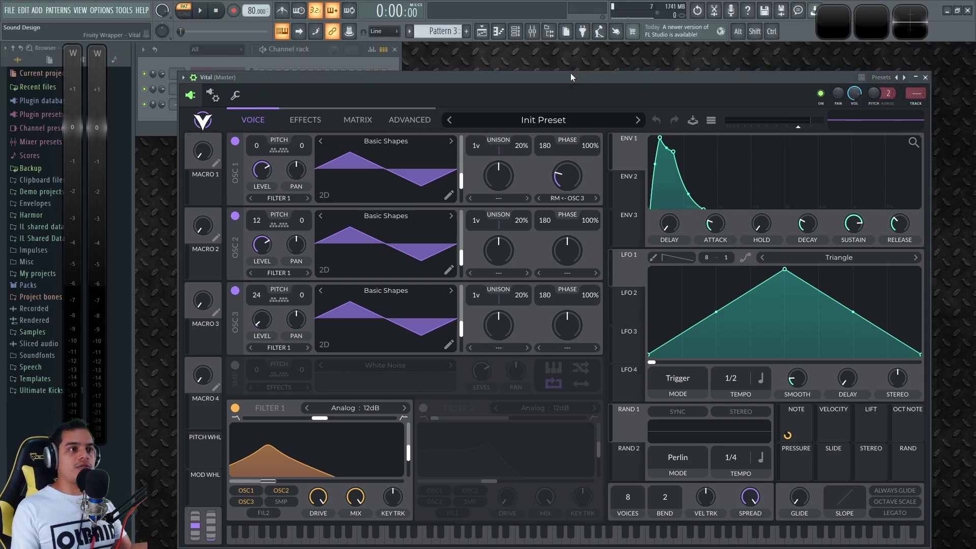
drag(582, 77, 575, 71)
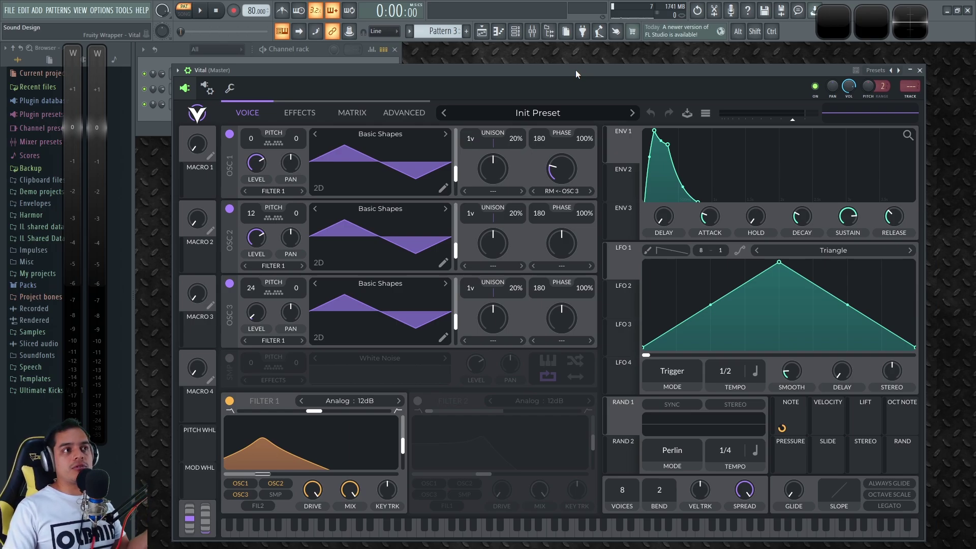
drag(592, 70, 587, 68)
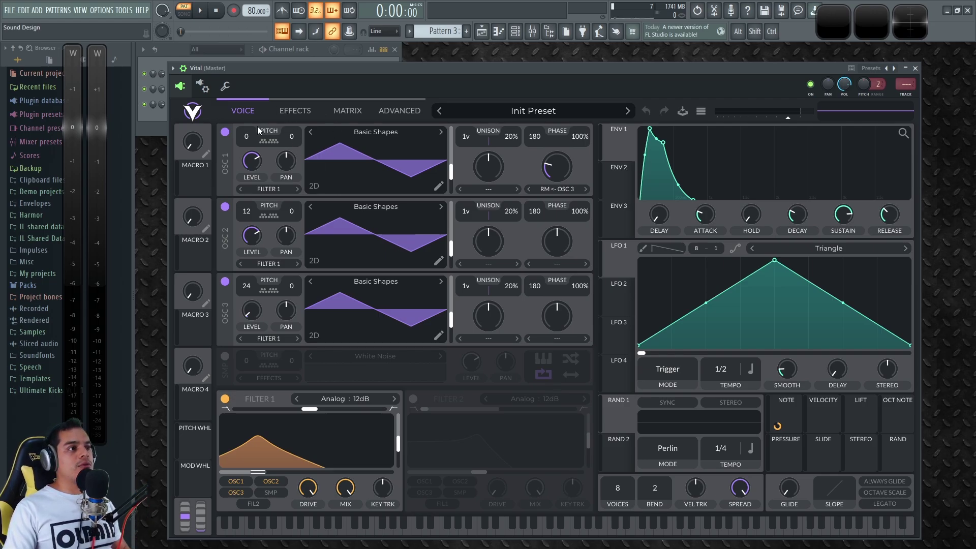
drag(407, 65, 408, 65)
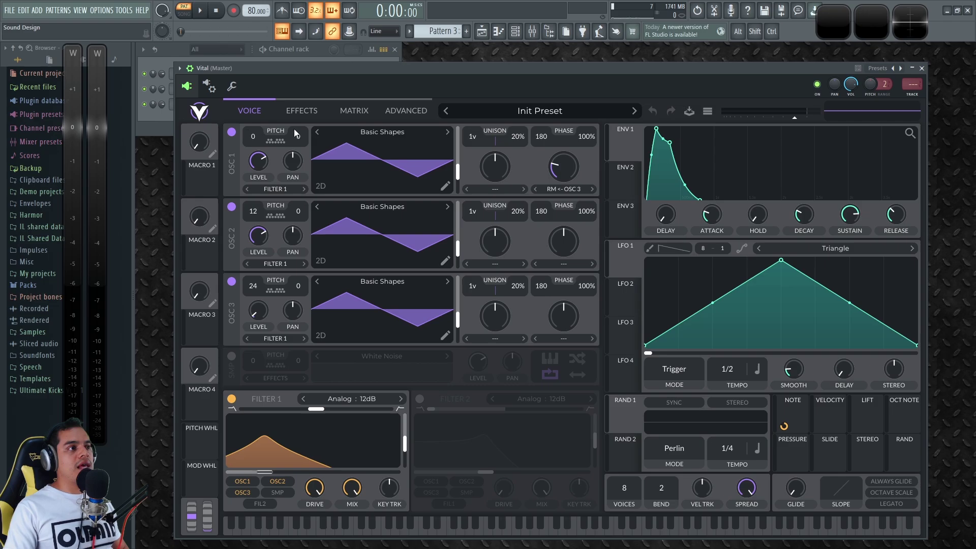
Turn off Vital's distortion, compressor and reverb effects, and return to the oscillator page
click(301, 111)
click(312, 132)
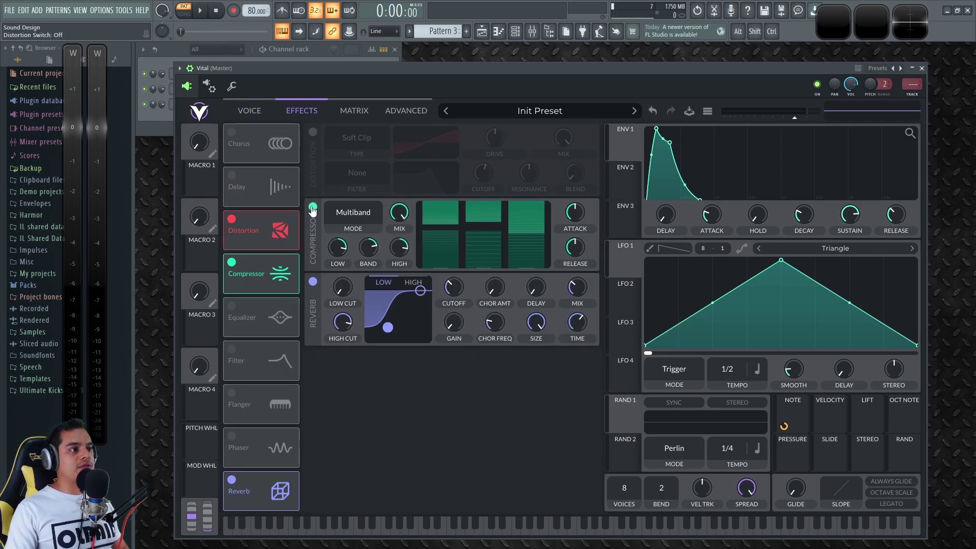
click(313, 206)
click(313, 281)
click(249, 110)
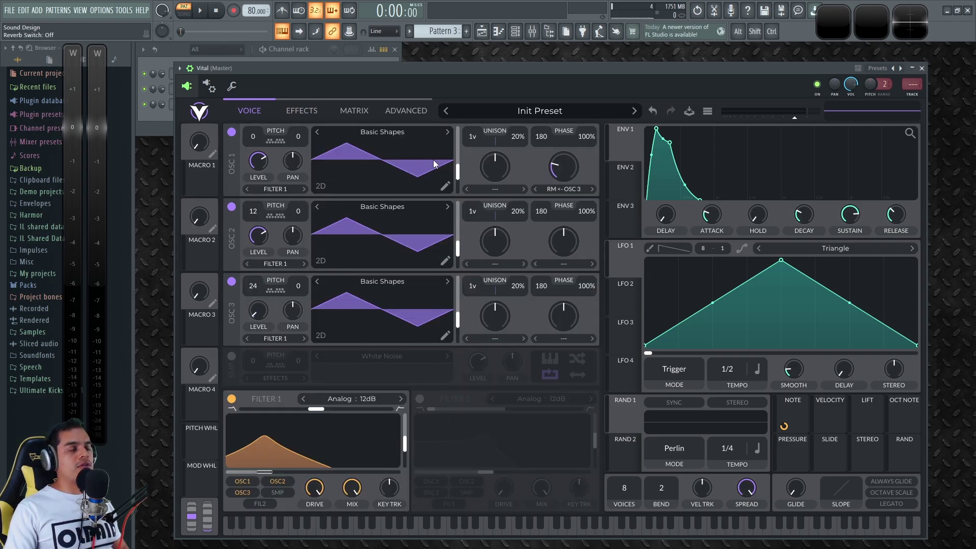
Turn off oscillators 2 and 3 and Filter 1, and audition Pattern 3 with oscillator 1 alone
click(231, 207)
click(231, 281)
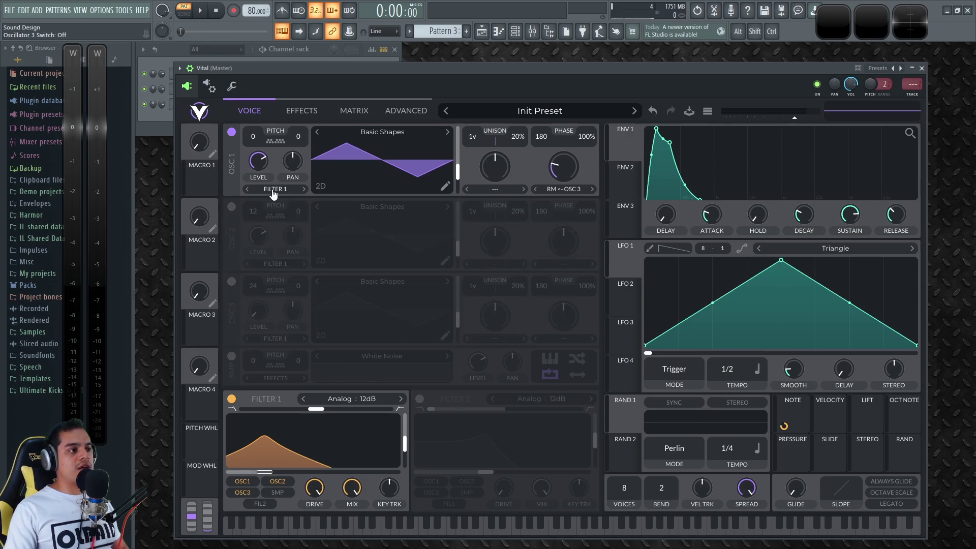
click(231, 399)
key(space)
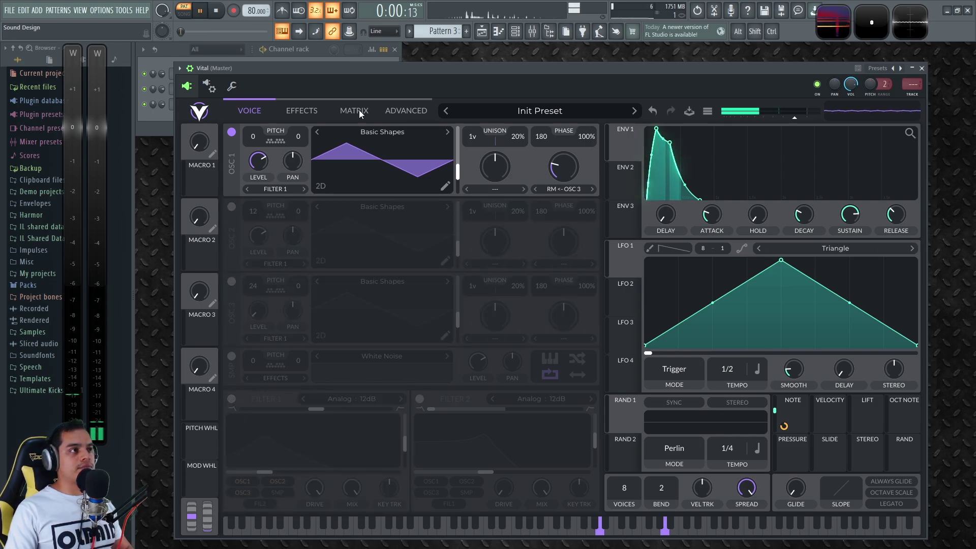
key(space)
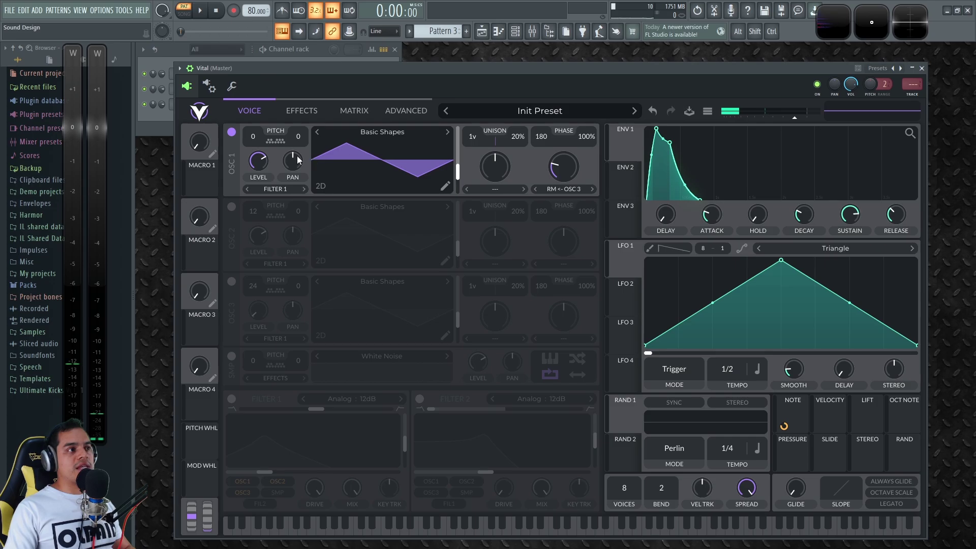
Turn oscillators 2 and 3 back on and audition them with Pattern 3
click(231, 207)
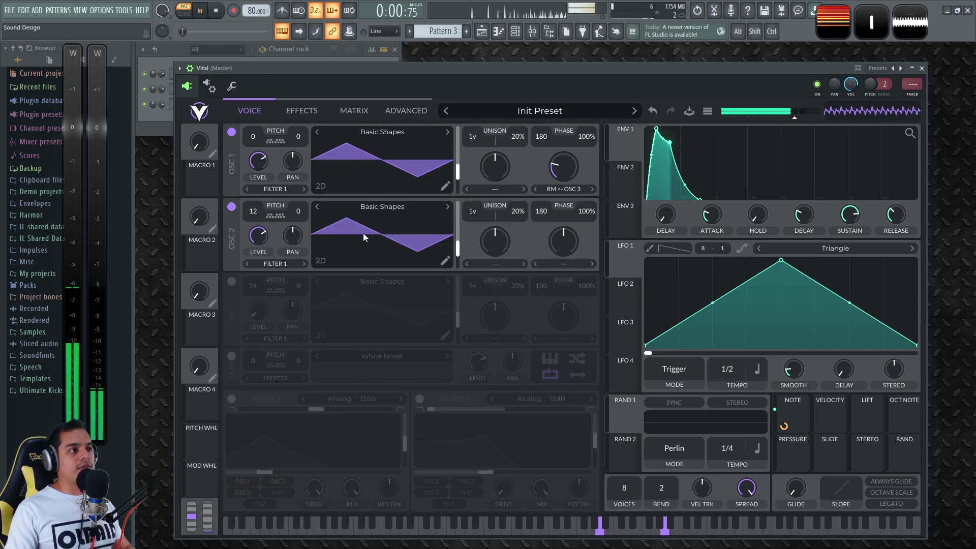
click(232, 282)
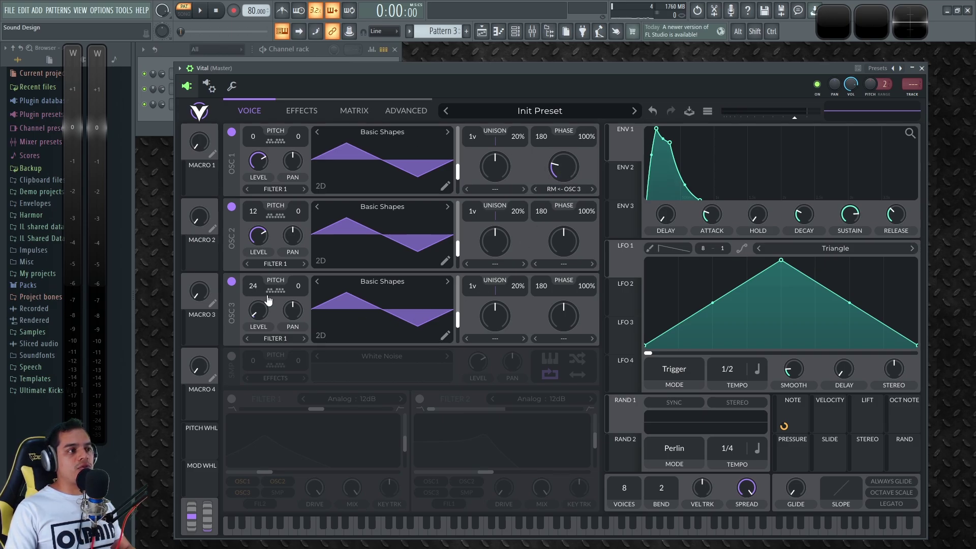
key(space)
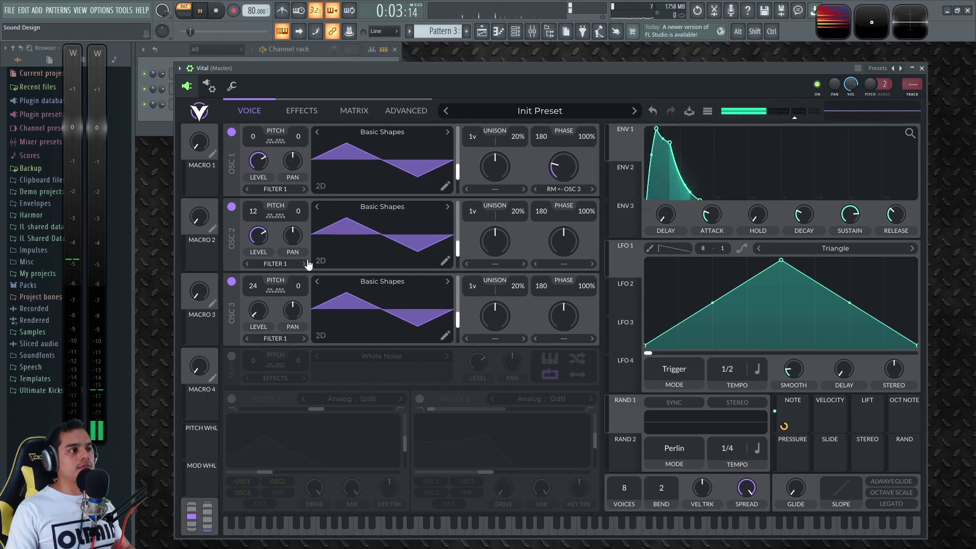
Set oscillator 2's transpose to -12 semitones, turn Filter 1 back on and play Pattern 3
drag(252, 211, 258, 298)
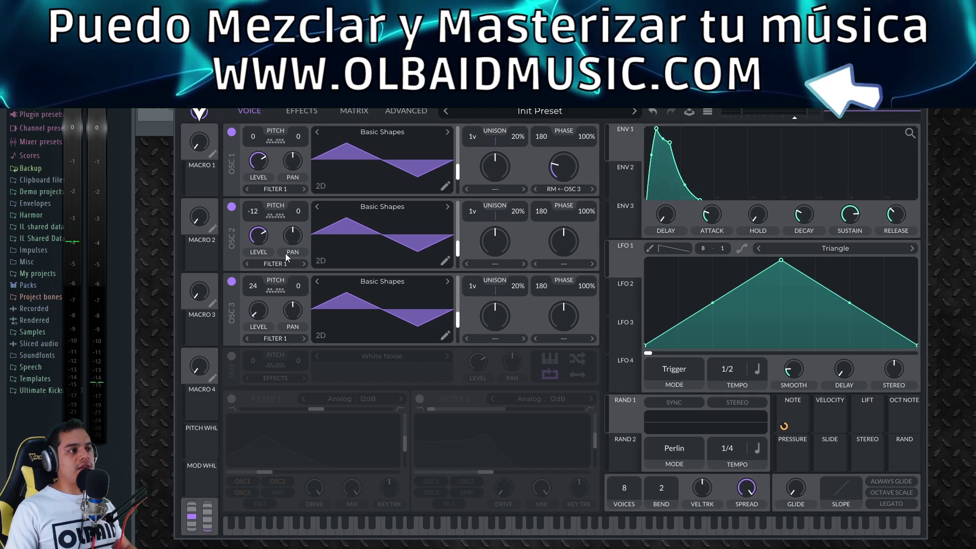
click(231, 398)
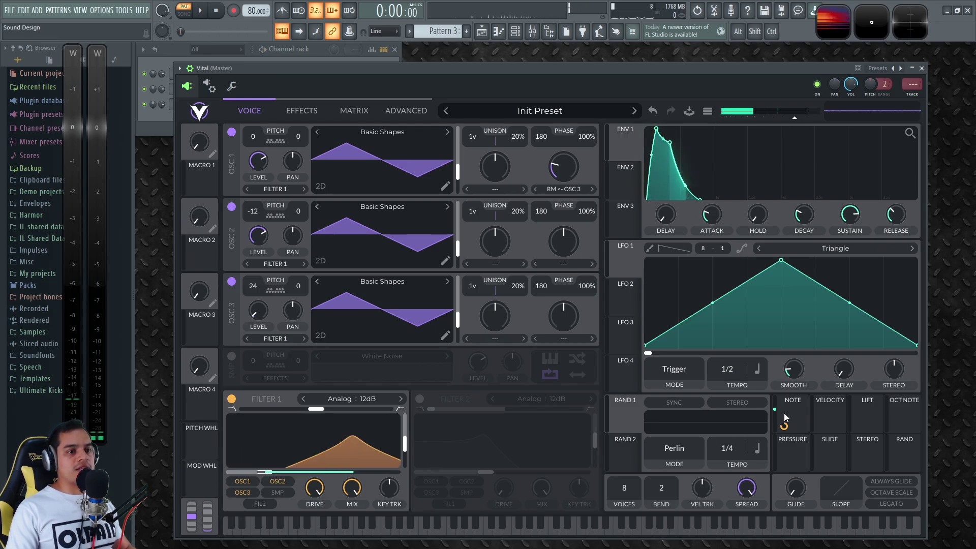
key(space)
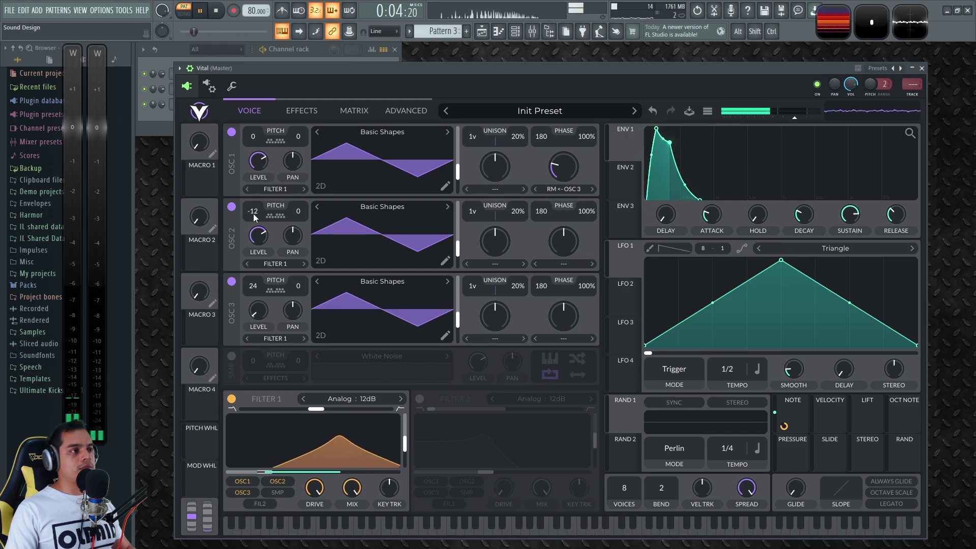
Set oscillator 2's transpose to 12 semitones and audition Pattern 3 through Filter 1
drag(254, 212, 261, 141)
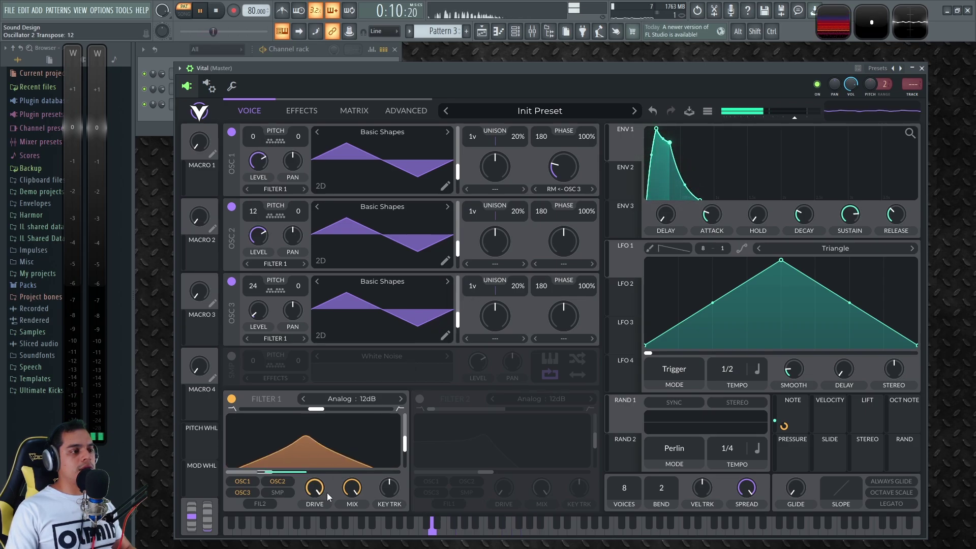
key(space)
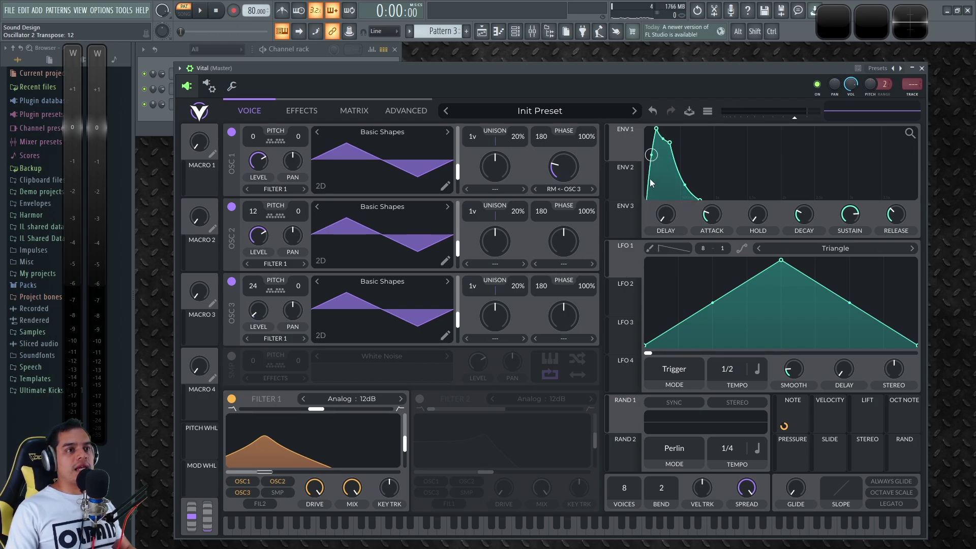
key(space)
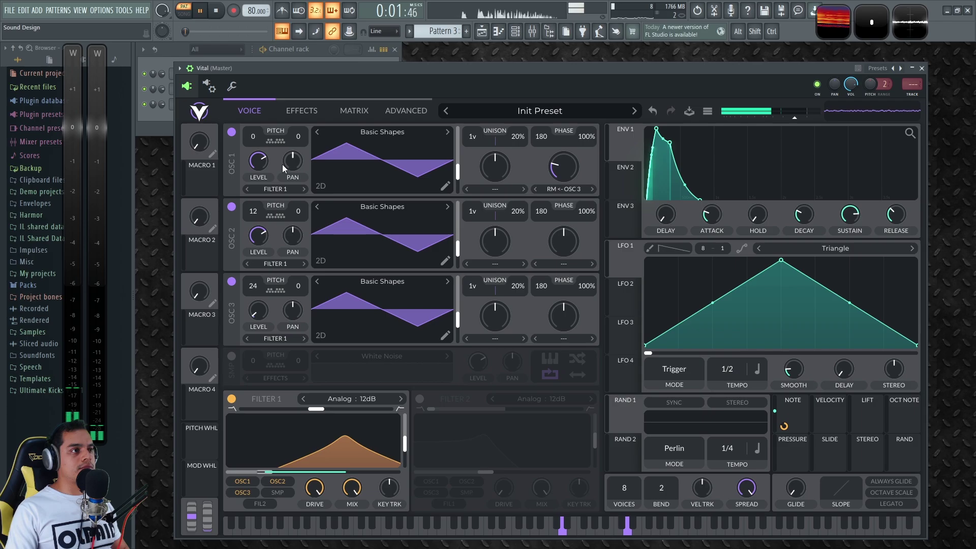
key(space)
Turn on Vital's Soft Clip distortion and Multiband compressor, and audition Pattern 3 through them
click(304, 110)
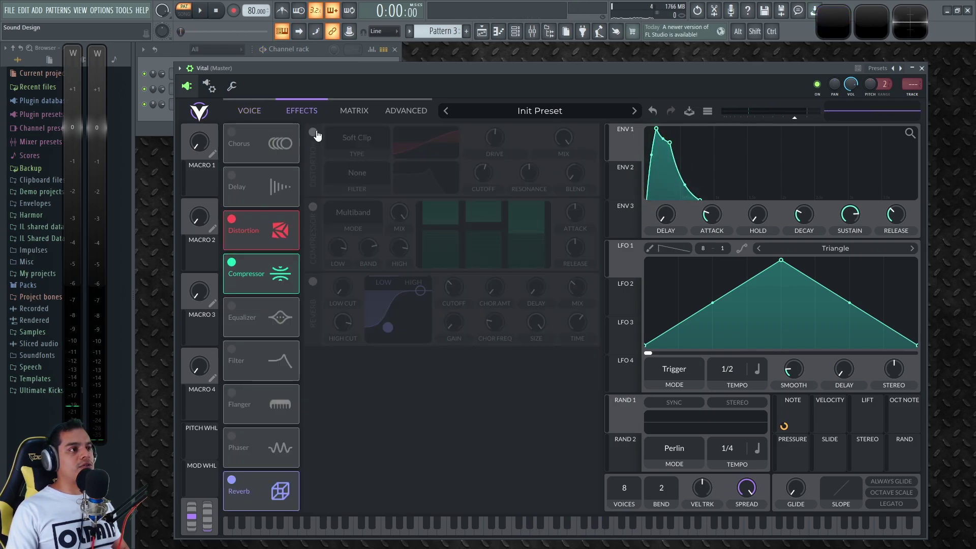
click(313, 133)
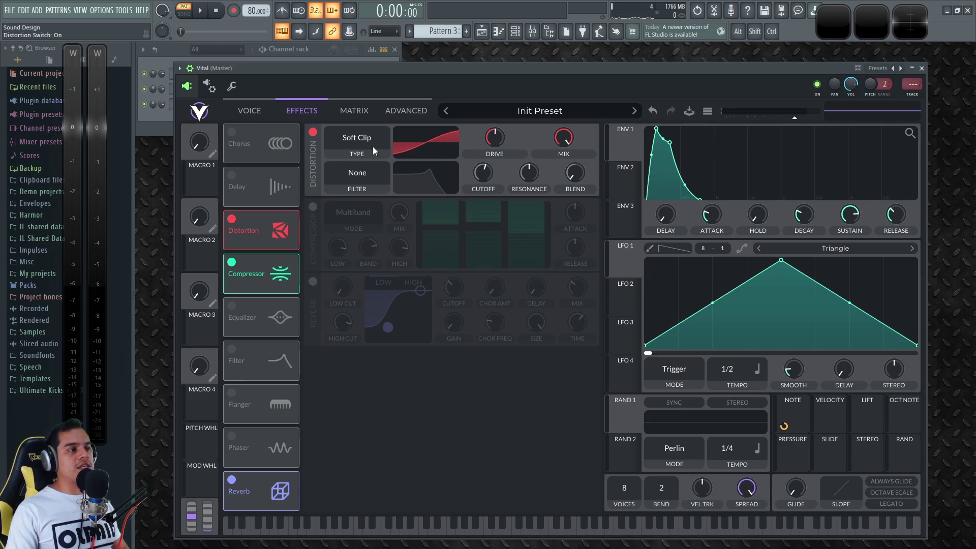
click(313, 134)
click(313, 133)
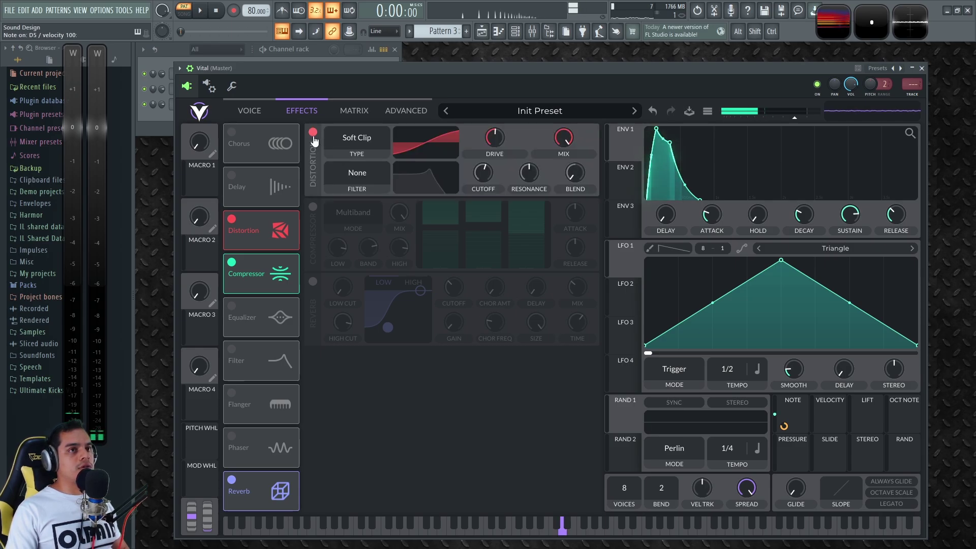
click(313, 207)
key(space)
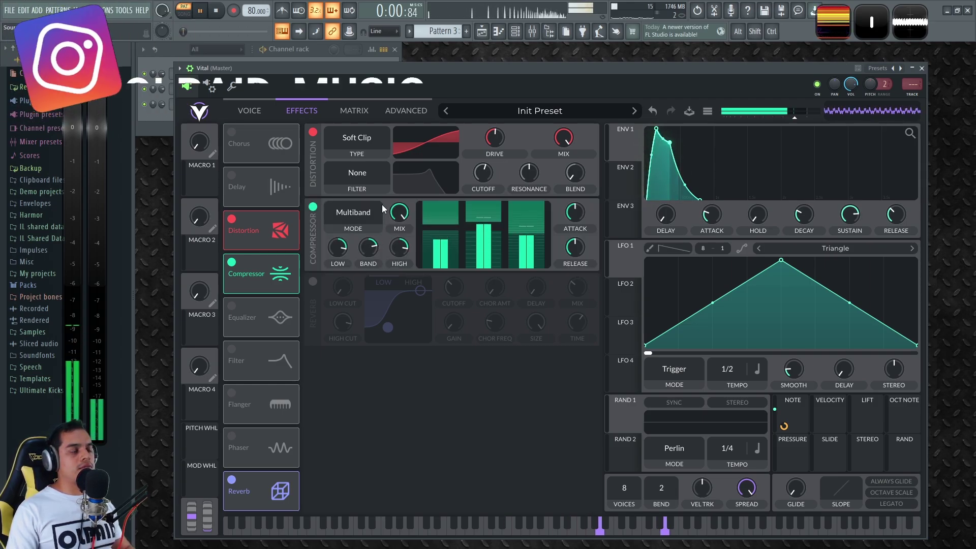
key(space)
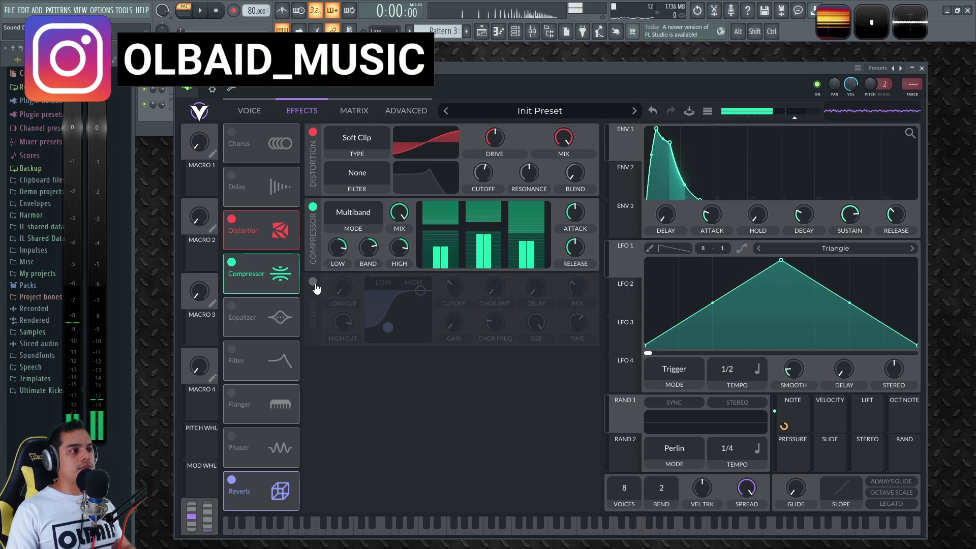
Turn on Vital's reverb and audition Pattern 3 with the full effects chain
click(313, 281)
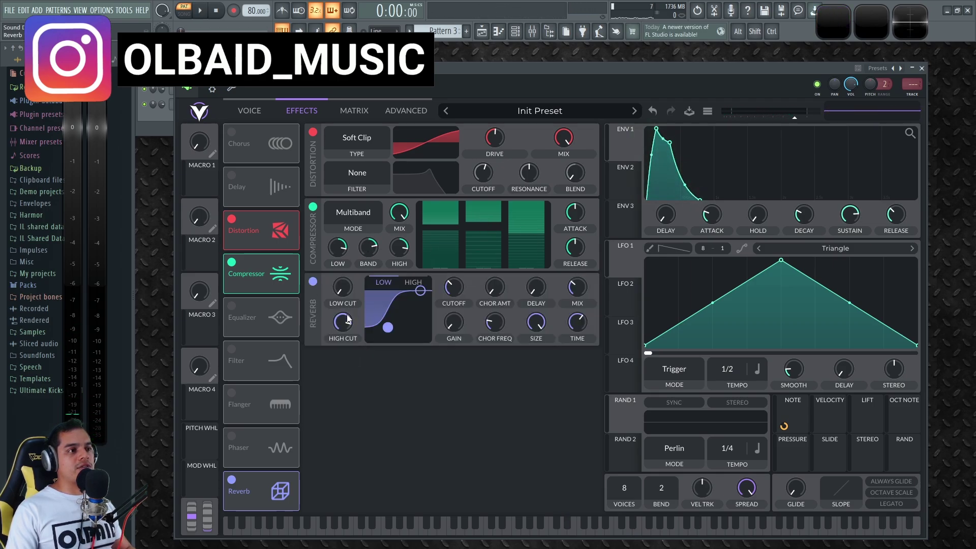
key(space)
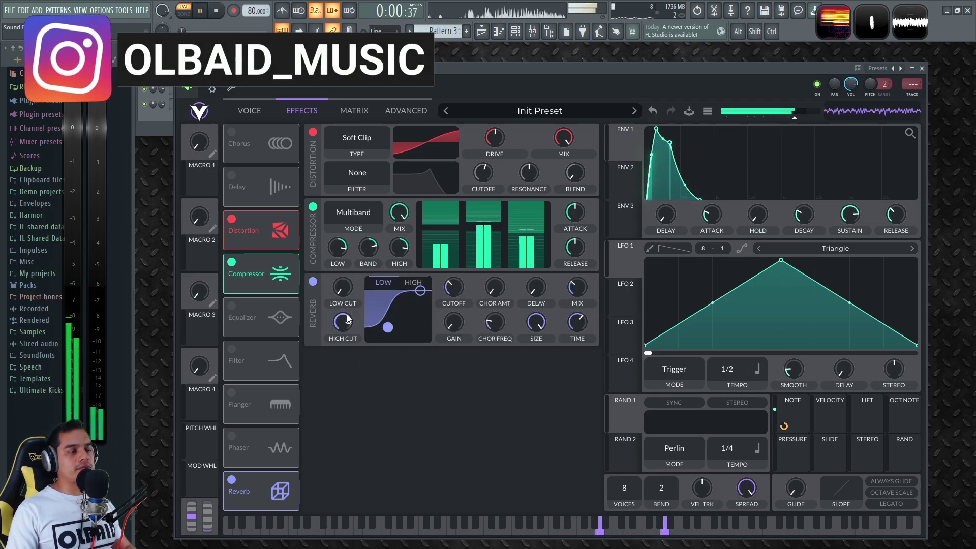
key(space)
Set oscillator 1's unison to 4 voices with 8% detune and oscillator 2's to 5 voices with 4% detune
click(259, 111)
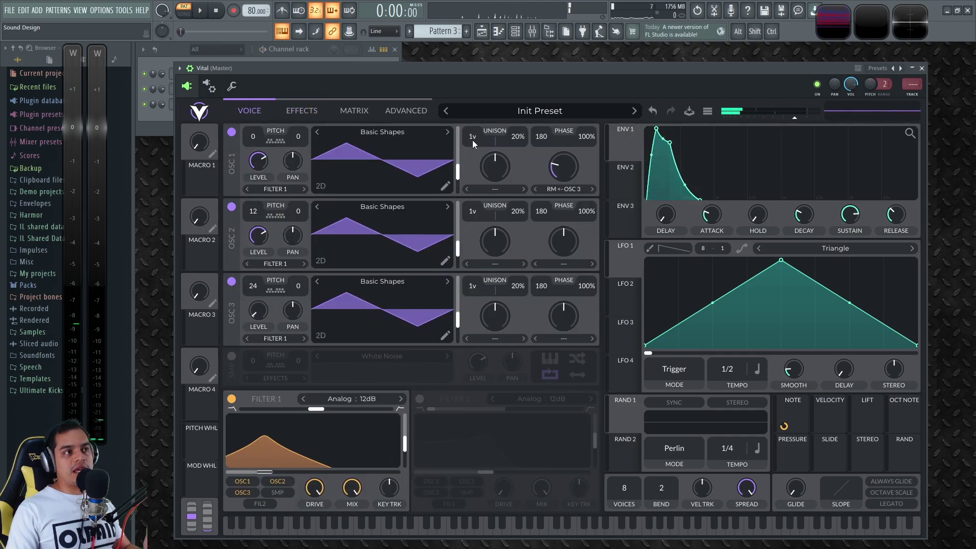
drag(472, 135, 520, 156)
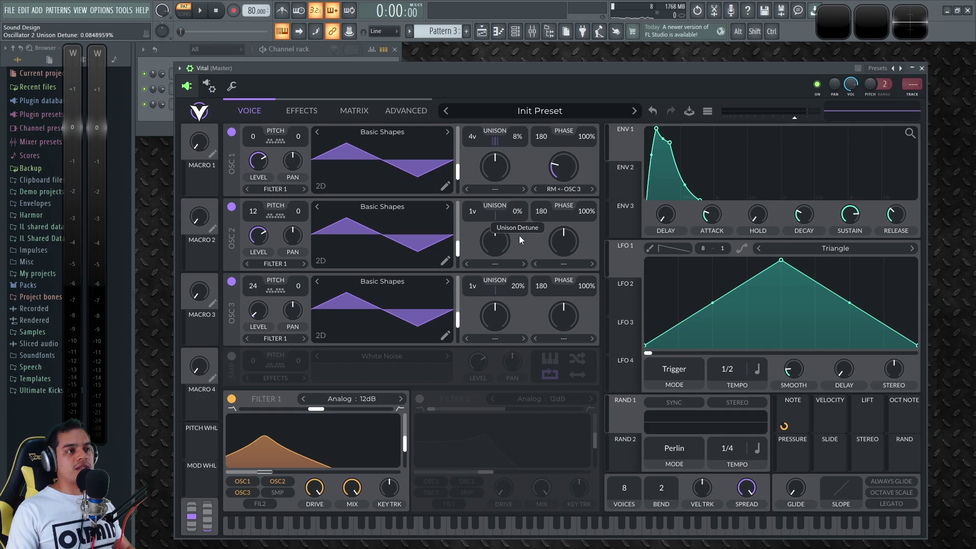
drag(465, 209, 484, 194)
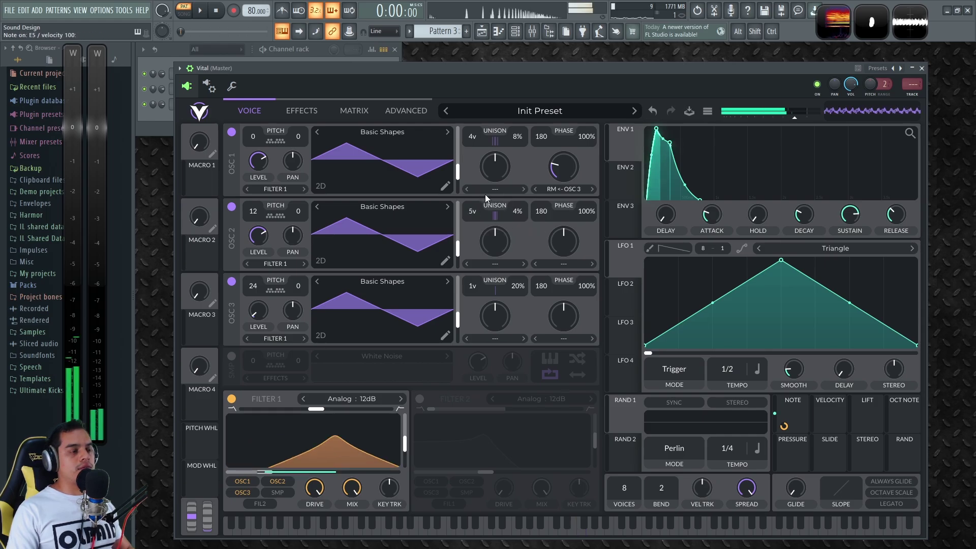
Reduce oscillator 1's unison to 2 voices with 3% detune and oscillator 2's unison to 2 voices
drag(519, 141, 517, 165)
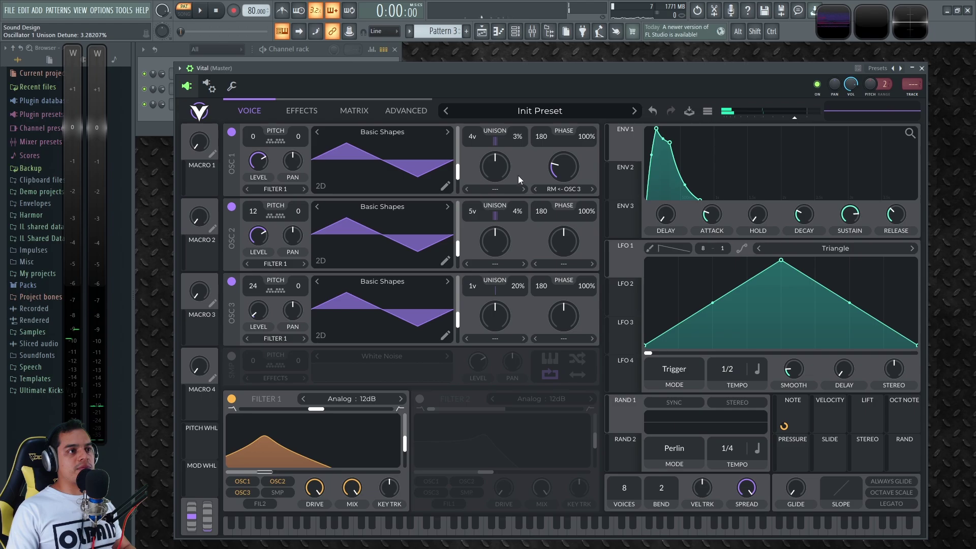
drag(472, 138, 472, 153)
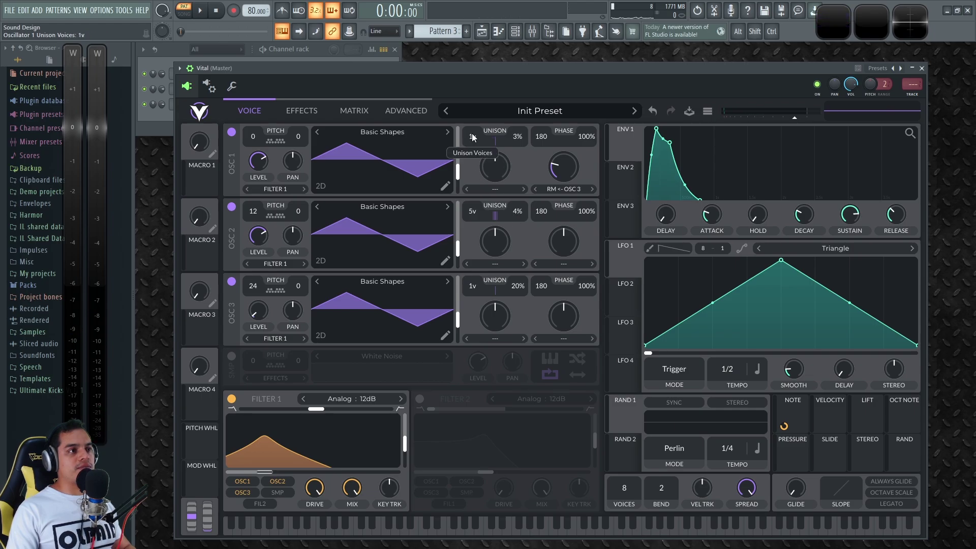
drag(473, 209, 471, 227)
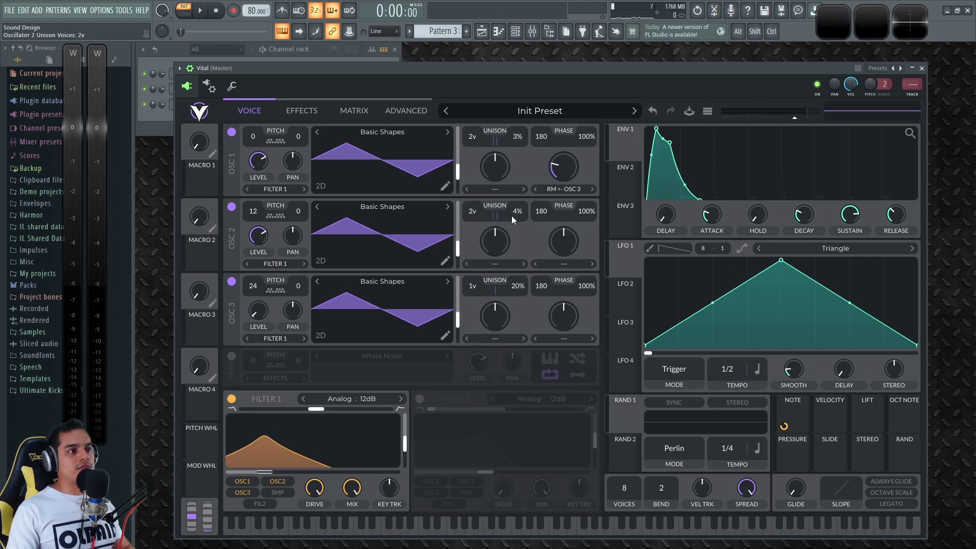
Play Pattern 3 while lowering the unison detune to 1% on oscillator 1 and 2% on oscillator 2
key(space)
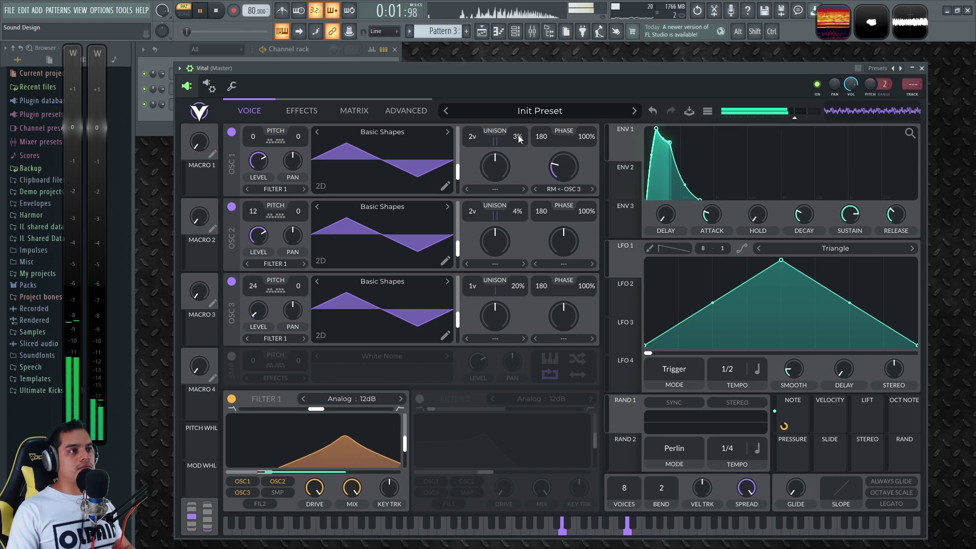
drag(516, 139, 523, 159)
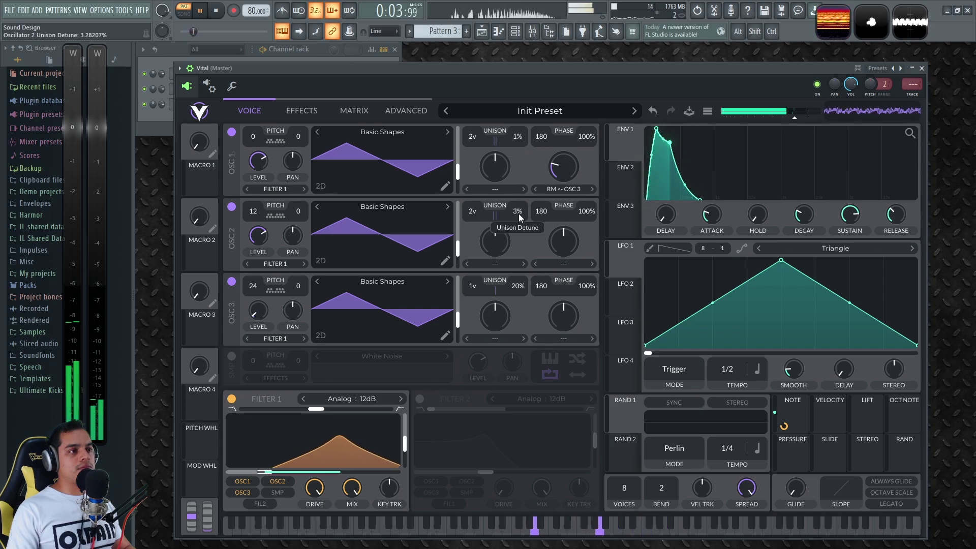
drag(518, 216, 523, 257)
key(space)
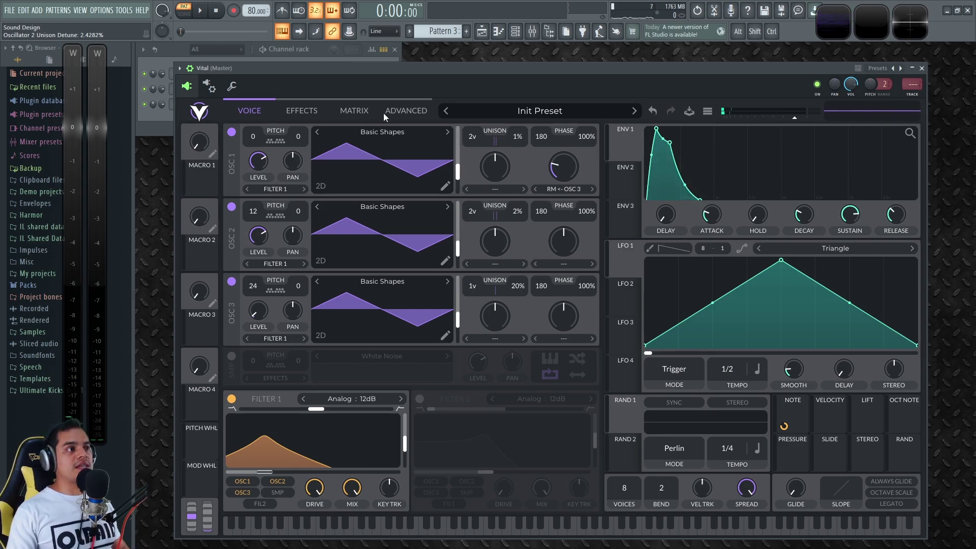
Review Vital's distortion, compressor and reverb settings, and return to the oscillator view
click(304, 108)
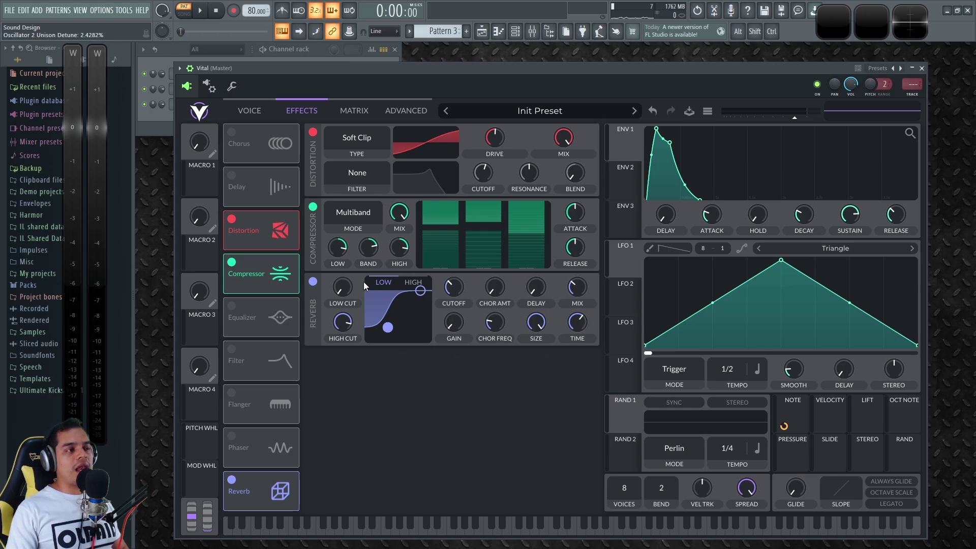
click(260, 111)
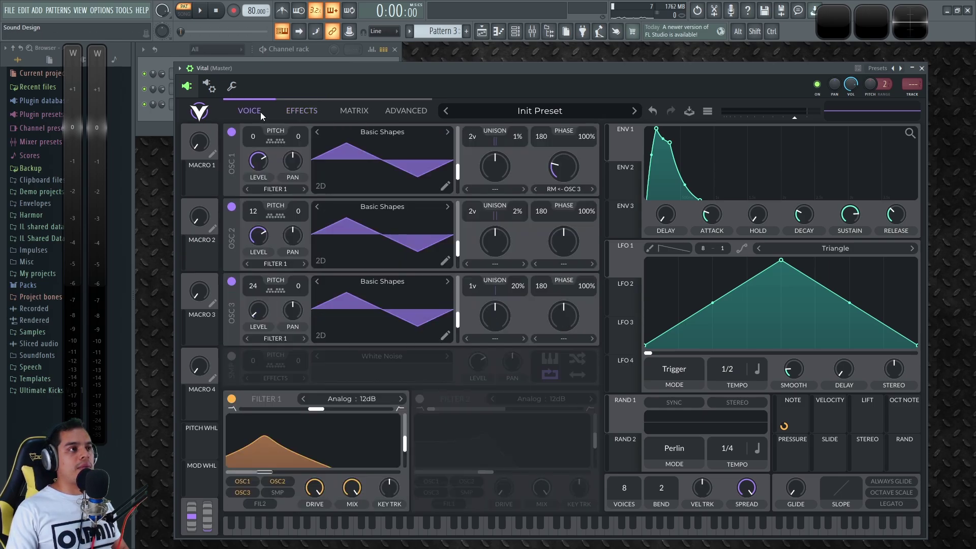
drag(468, 72, 453, 69)
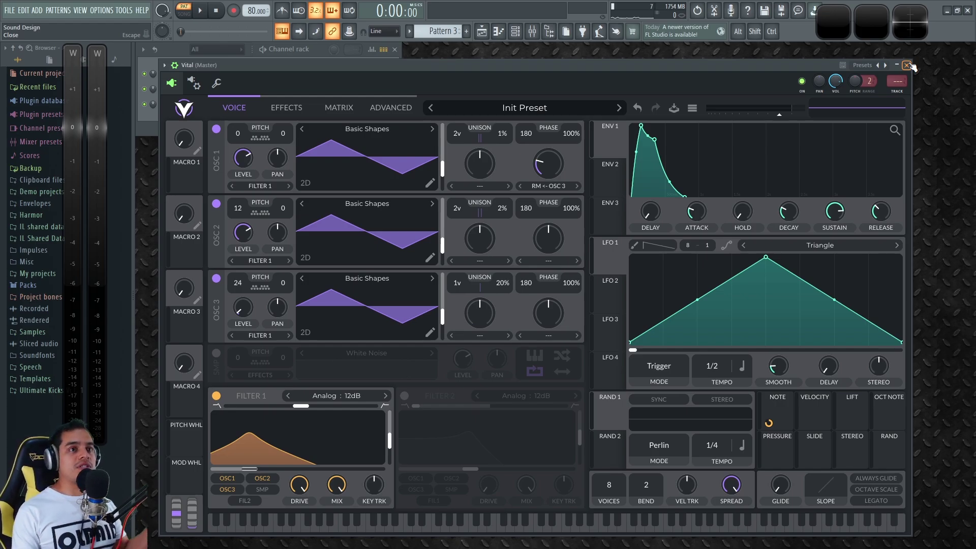
drag(848, 66, 859, 66)
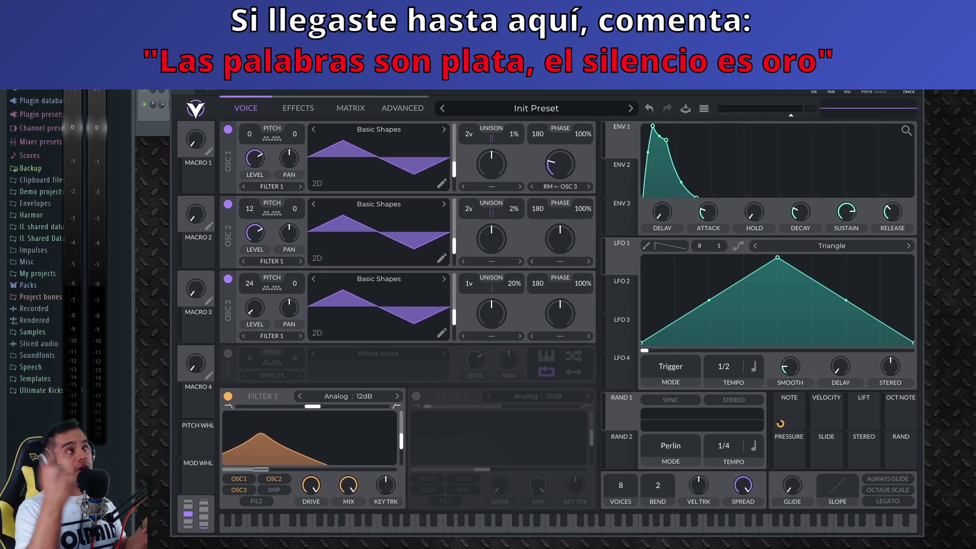
mouse_move(859, 66)
mouse_down()
mouse_move(826, 67)
mouse_move(857, 45)
mouse_move(843, 59)
mouse_up()
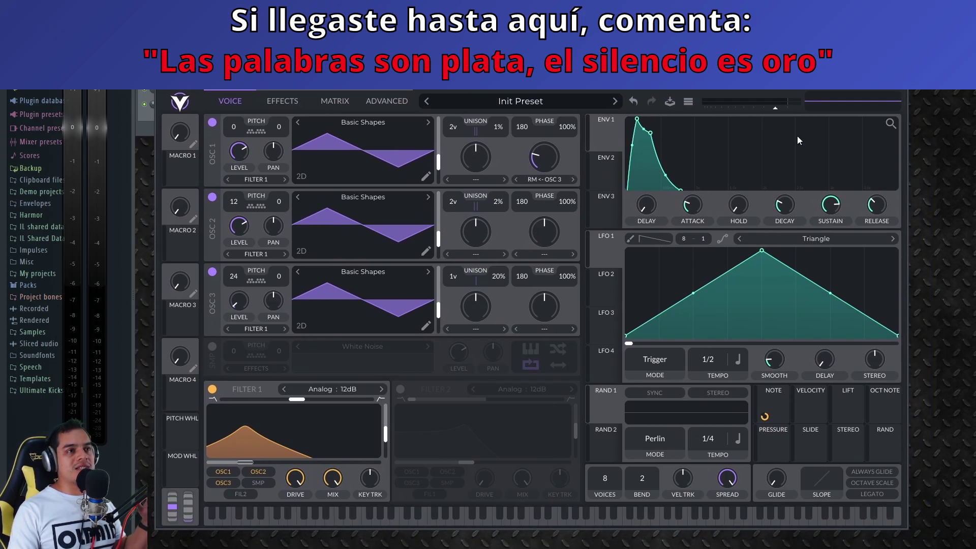
Close the Vital, Fruity Reeverb 2 and Fruity Blood Overdrive windows, leaving only the channel rack open
key(Escape)
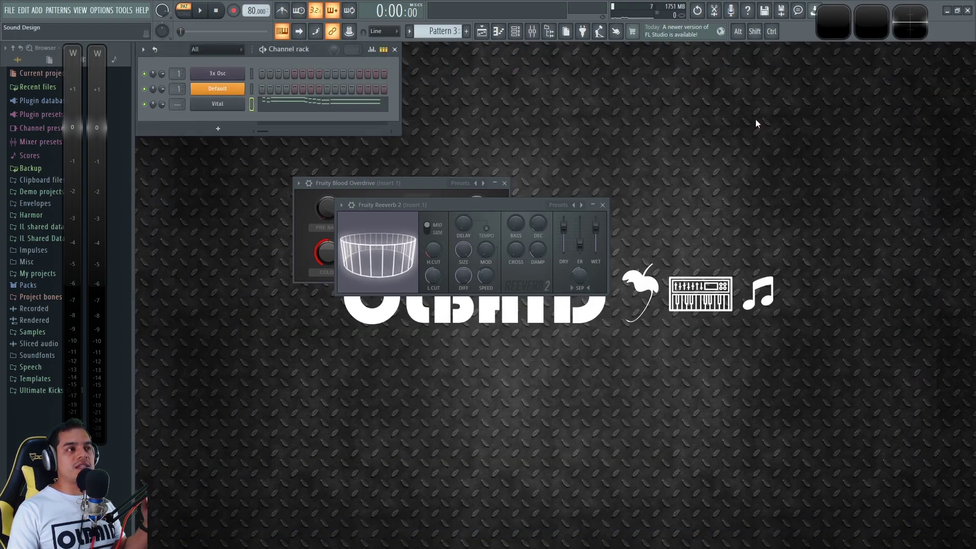
click(603, 204)
click(504, 182)
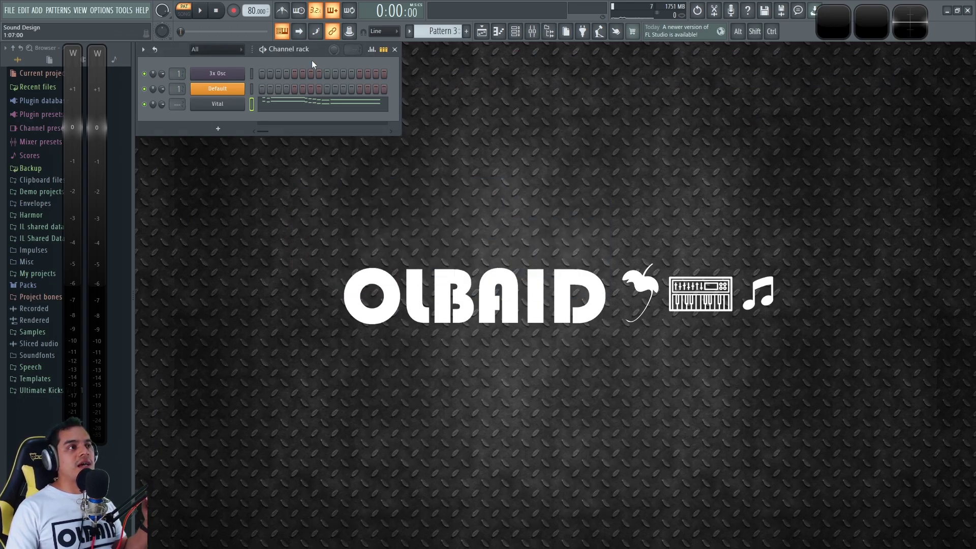
click(218, 104)
click(903, 58)
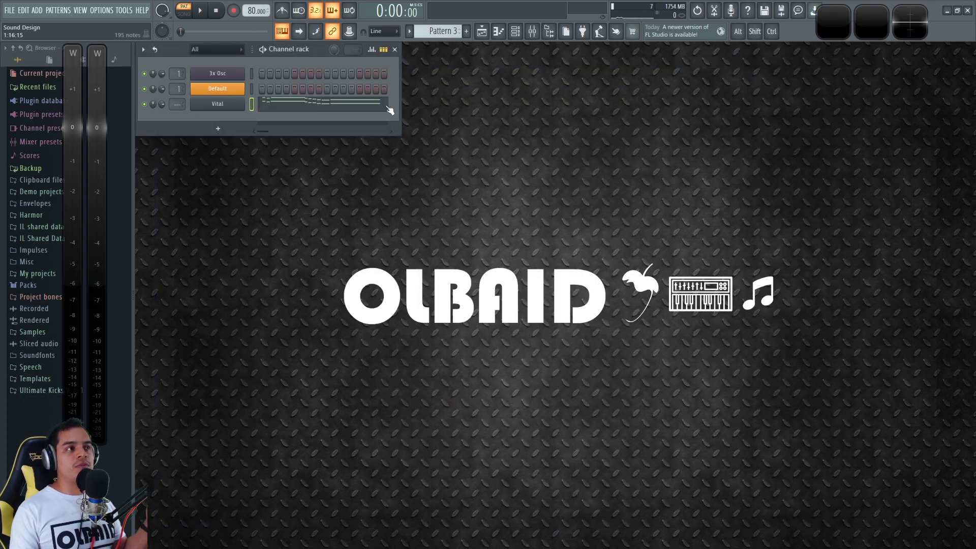